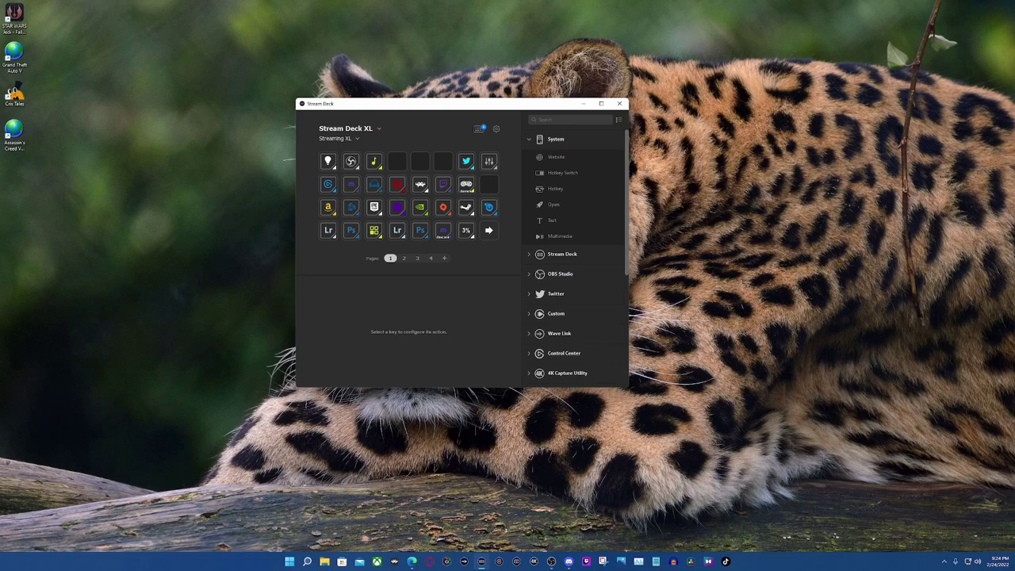
# Open the games folder on the Stream Deck and line up the four game shortcuts in a row on the desktop.
pyautogui.click(398, 218)
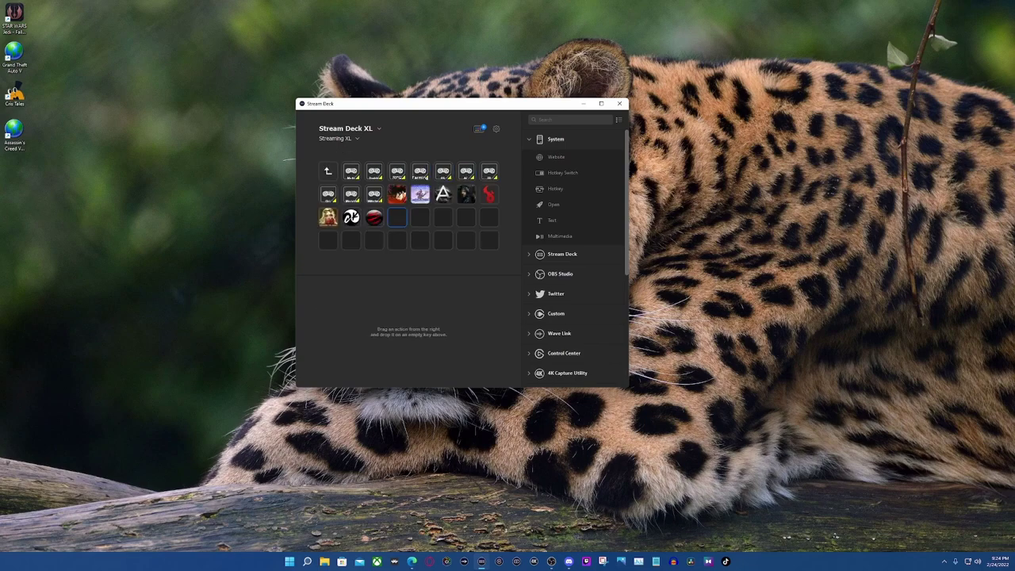
pyautogui.doubleClick(351, 171)
pyautogui.moveTo(14, 14); pyautogui.dragTo(226, 248)
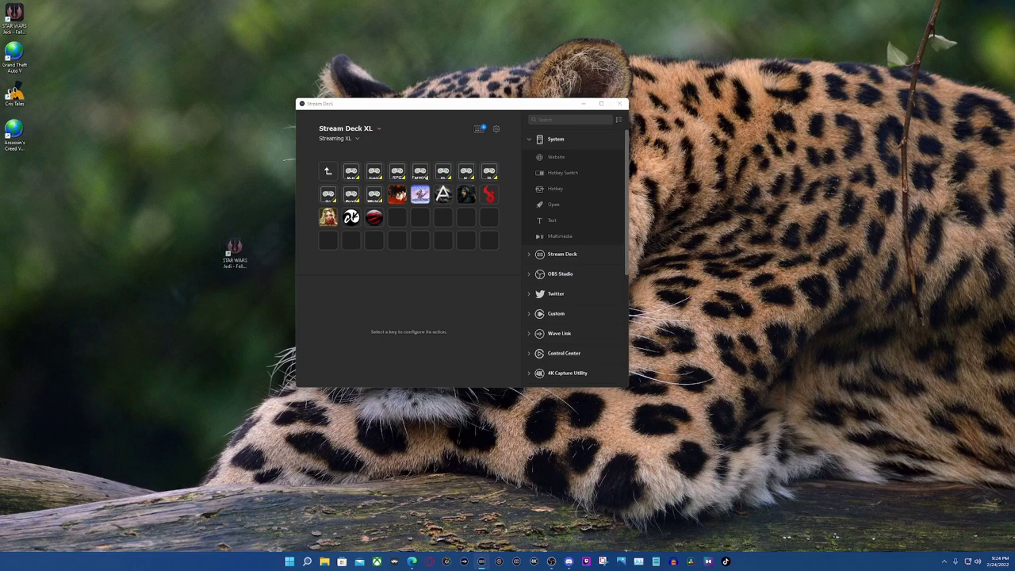
pyautogui.moveTo(14, 54); pyautogui.dragTo(192, 247)
pyautogui.moveTo(14, 93); pyautogui.dragTo(163, 248)
pyautogui.moveTo(14, 131); pyautogui.dragTo(133, 249)
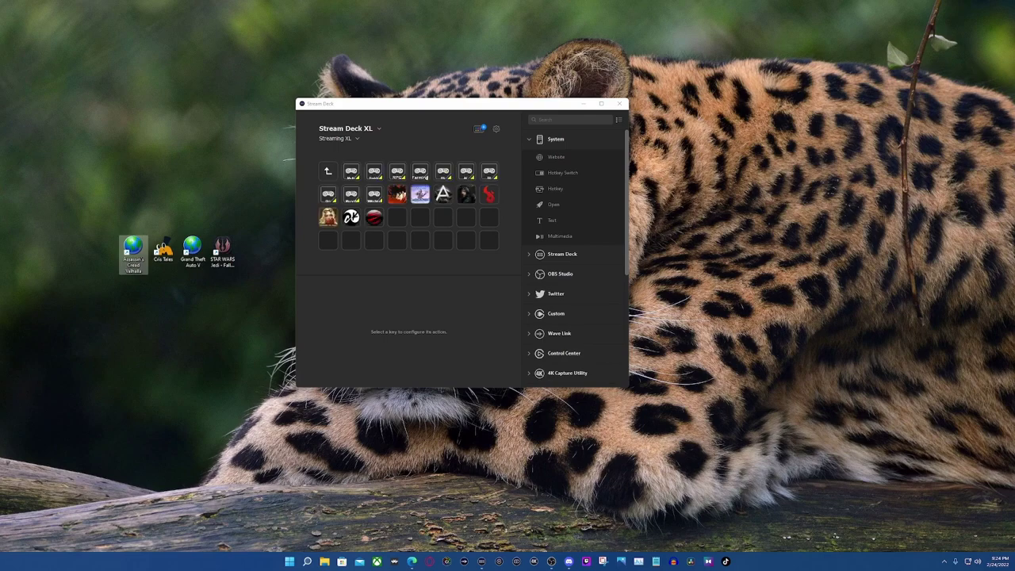
# Copy the launch URL from the properties of the Cris Tales desktop shortcut and return to Stream Deck.
pyautogui.rightClick(163, 250)
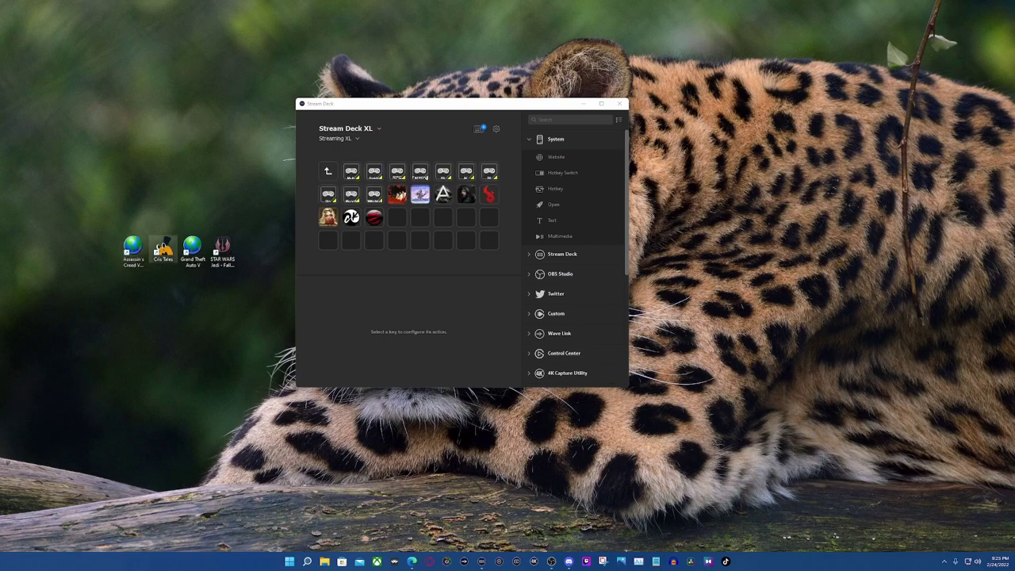
pyautogui.click(214, 365)
pyautogui.rightClick(245, 307)
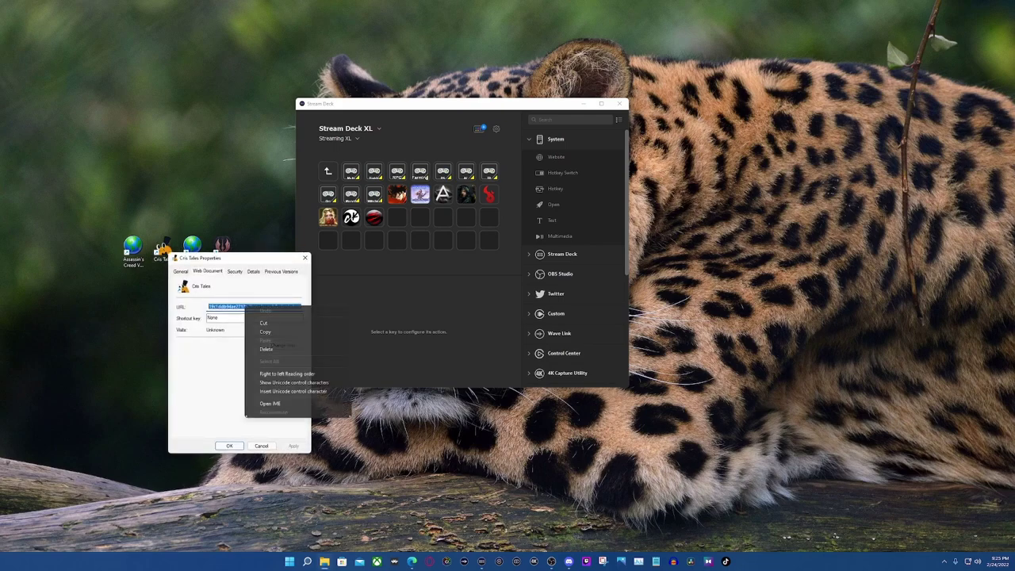
pyautogui.click(266, 332)
pyautogui.click(381, 314)
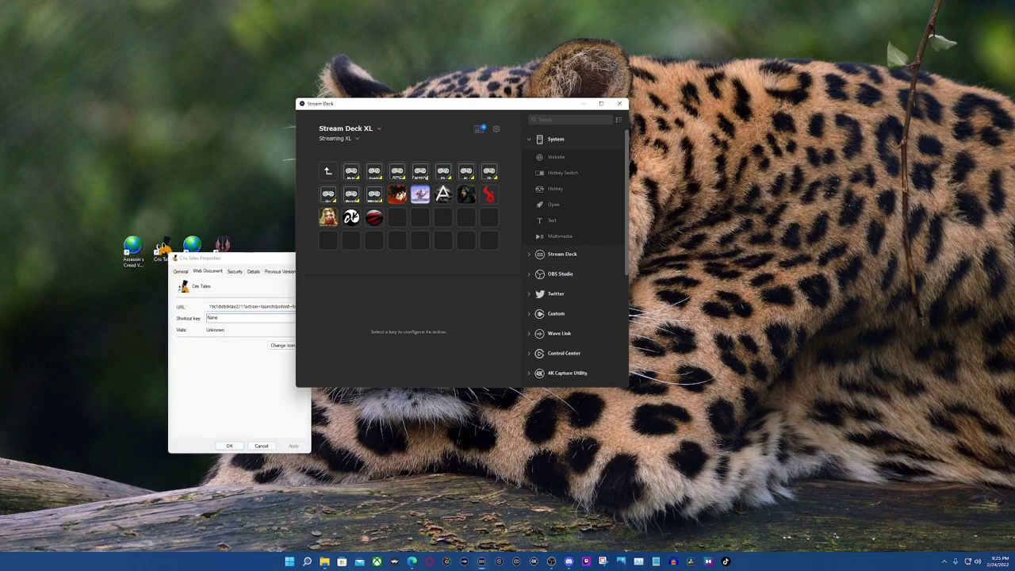
# Assign a Website action to the last key of the bottom row with the copied Cris Tales URL, then close the shortcut's properties.
pyautogui.moveTo(556, 157); pyautogui.dragTo(488, 239)
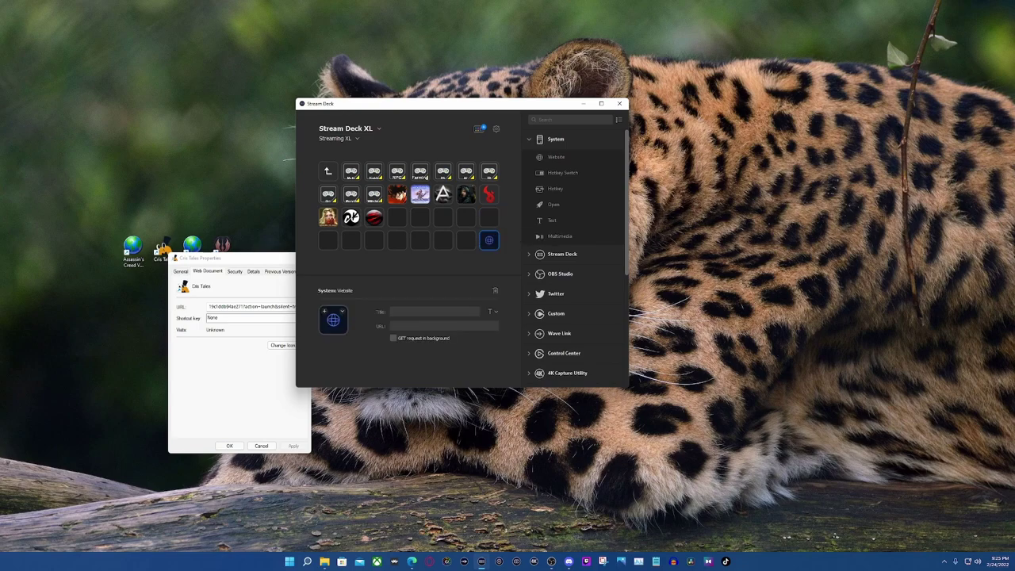
pyautogui.rightClick(406, 326)
pyautogui.click(429, 362)
pyautogui.click(489, 240)
pyautogui.click(489, 240)
pyautogui.click(273, 259)
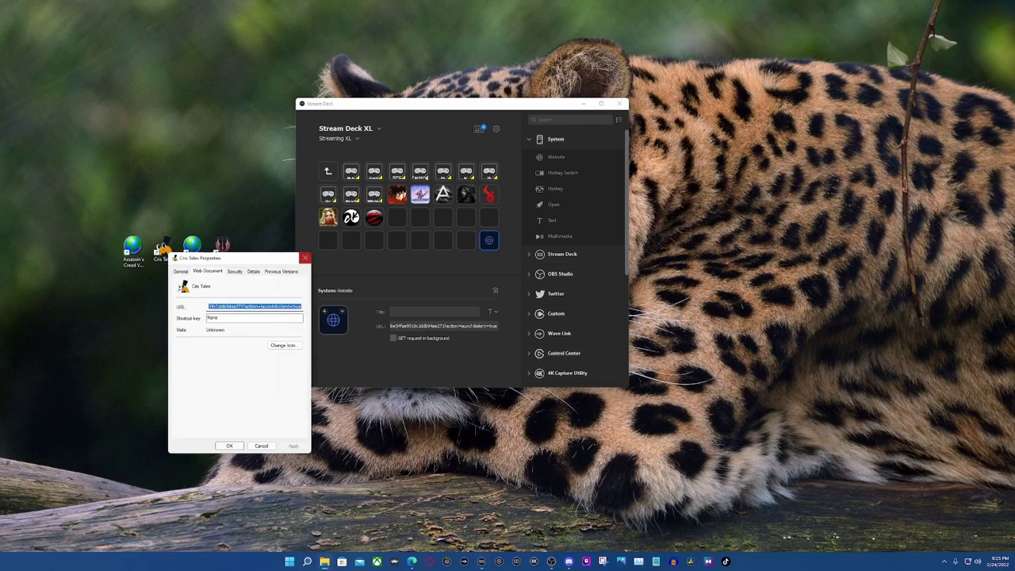
pyautogui.click(304, 257)
# Browse to the CrisTales game folder in File Explorer and view the IconViewer download page in Edge.
pyautogui.click(324, 561)
pyautogui.moveTo(314, 87); pyautogui.dragTo(547, 206)
pyautogui.click(412, 562)
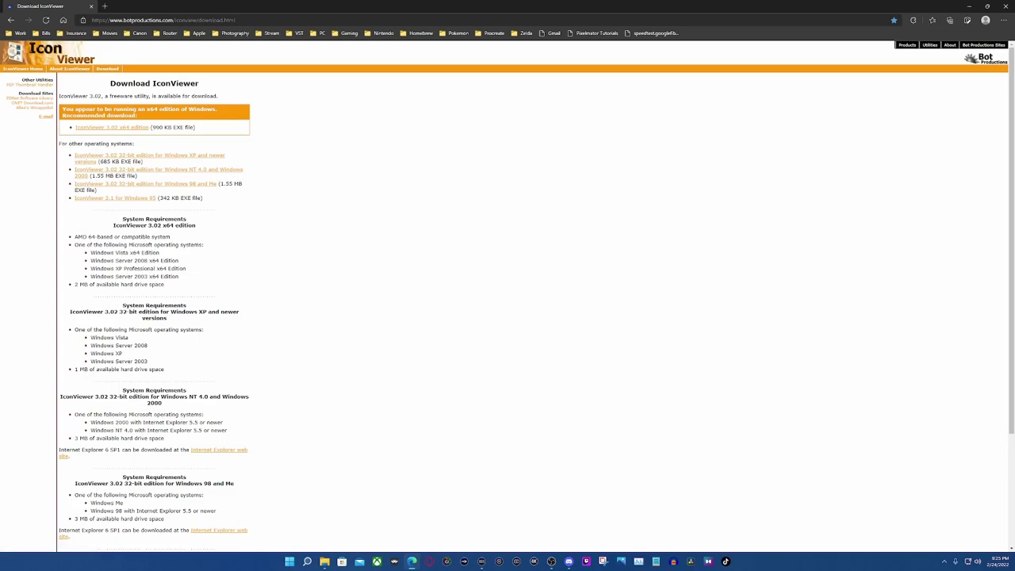
pyautogui.click(1006, 6)
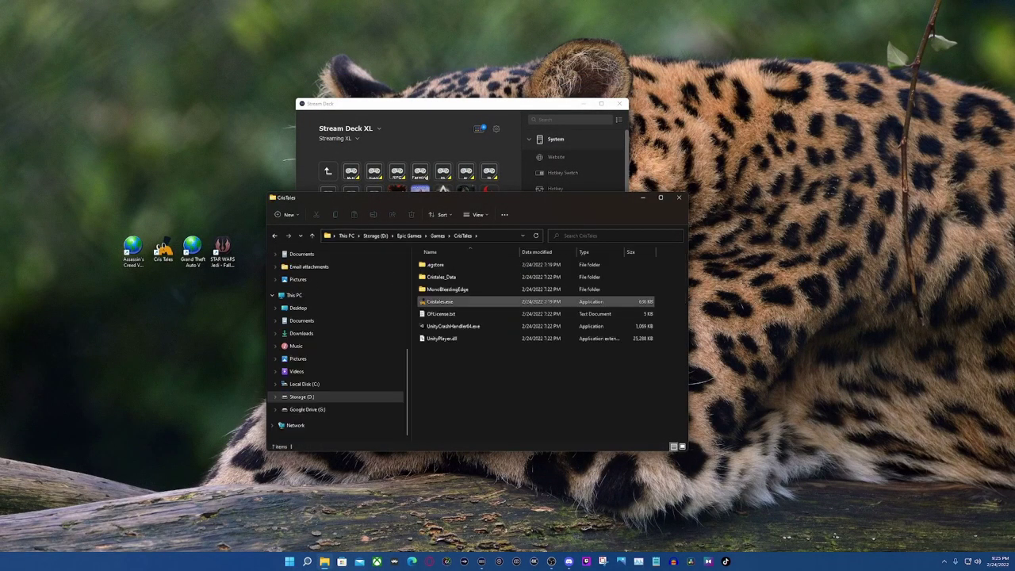
# Open the properties of Cristales.exe and show its embedded icons.
pyautogui.click(441, 301)
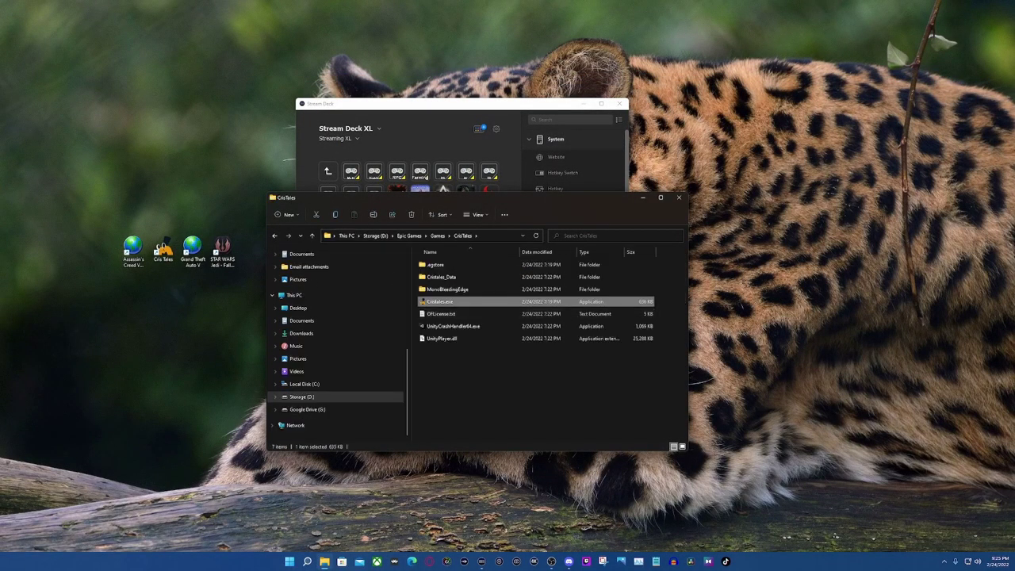
pyautogui.rightClick(434, 301)
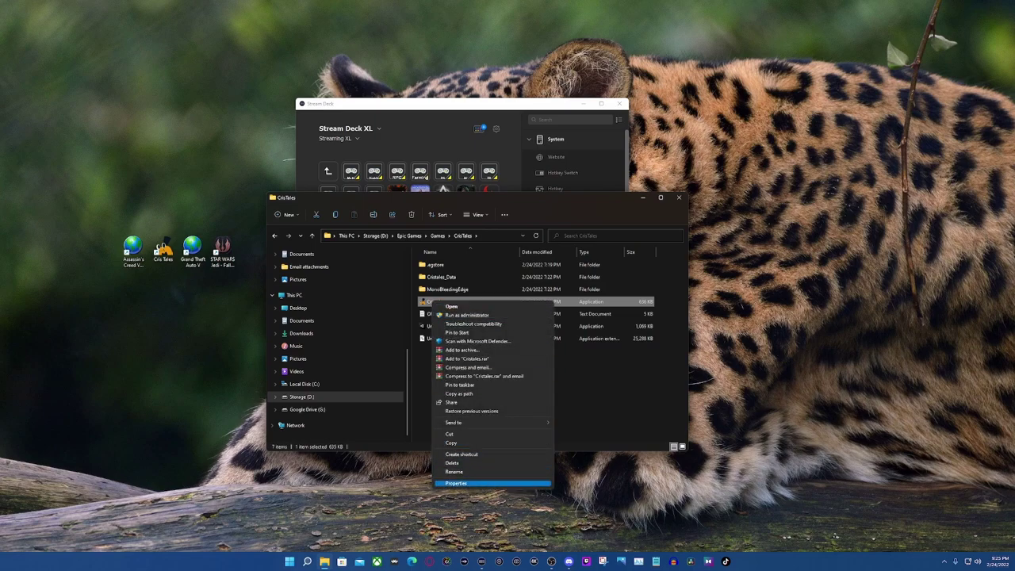
pyautogui.press('Return')
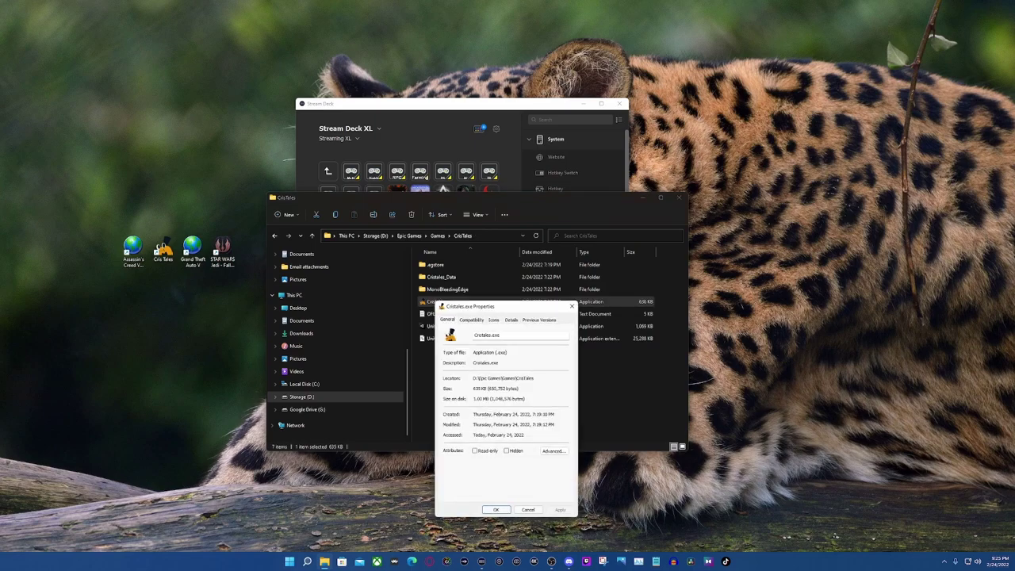
pyautogui.click(494, 320)
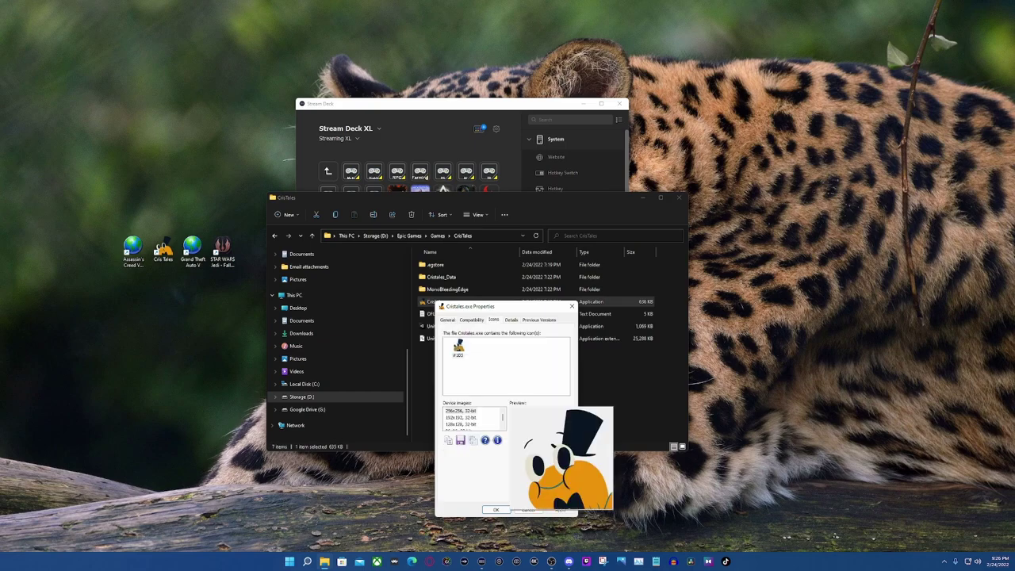
# Save the 256x256, 32-bit icon image to the Desktop as CT.ico.
pyautogui.click(461, 411)
pyautogui.click(460, 439)
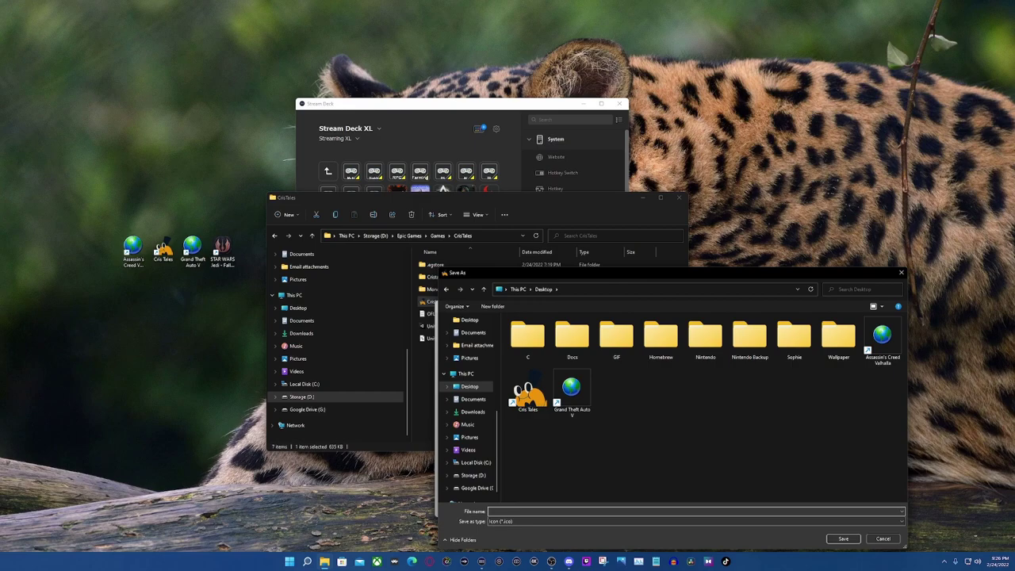
pyautogui.write('Cris ')
pyautogui.write('T')
pyautogui.press('Return')
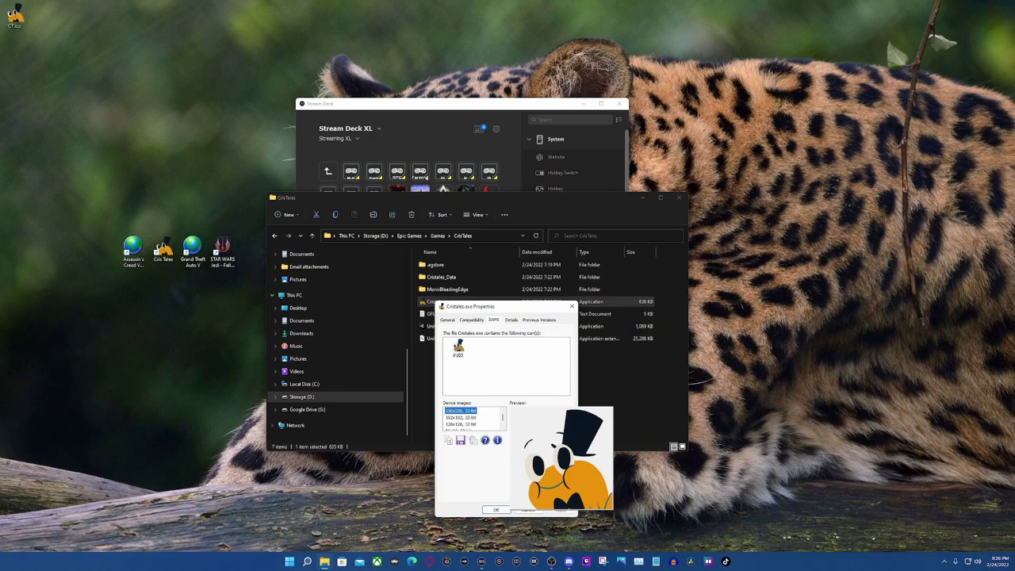
# Move CT.ico beneath the game shortcuts on the desktop and close the game folder and the file properties.
pyautogui.moveTo(15, 15); pyautogui.dragTo(223, 405)
pyautogui.click(679, 197)
pyautogui.click(572, 306)
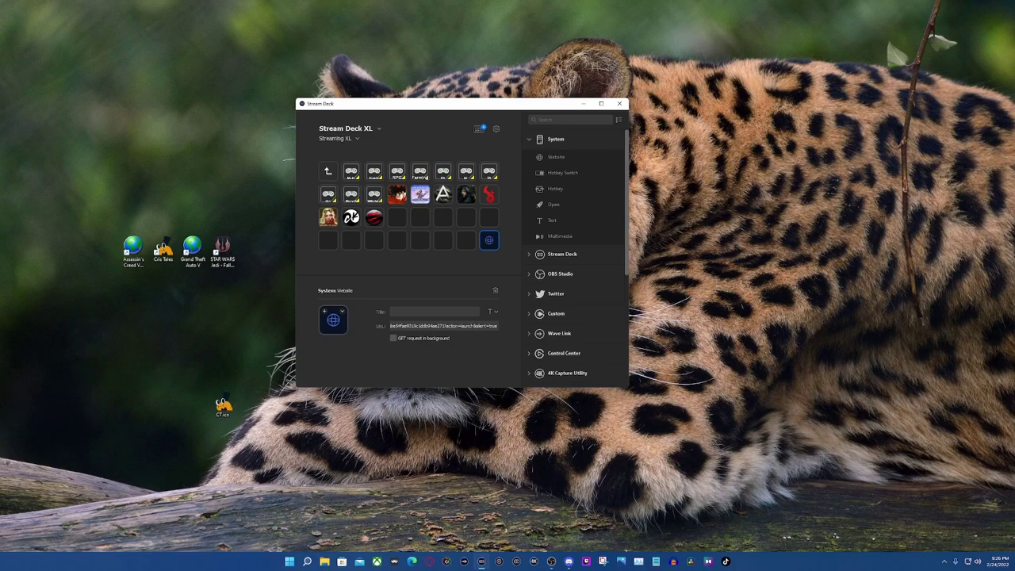
# Set the Website key's icon from CT.ico and move the key to the fourth slot of the third row.
pyautogui.click(342, 311)
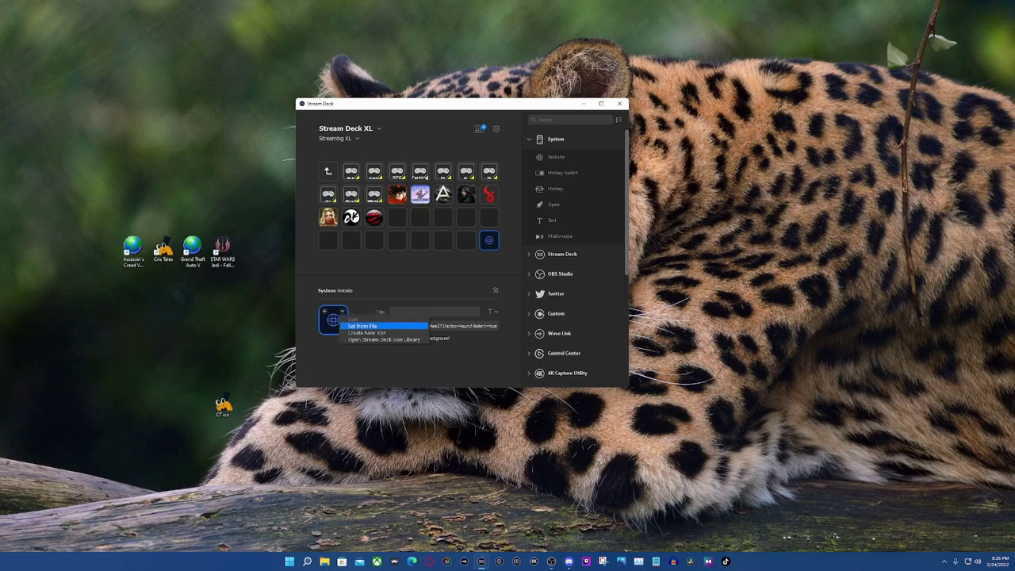
pyautogui.click(363, 326)
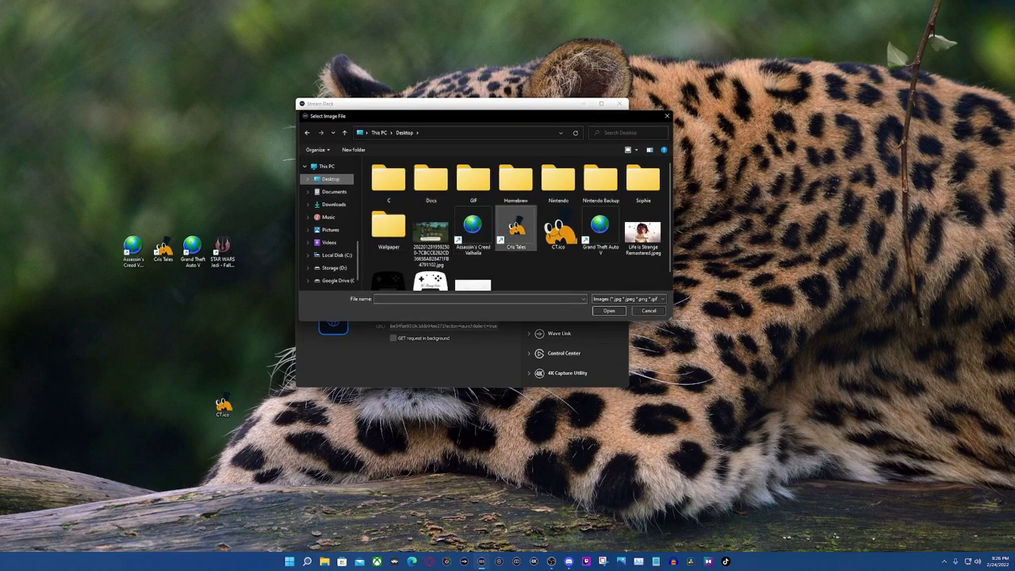
pyautogui.click(558, 228)
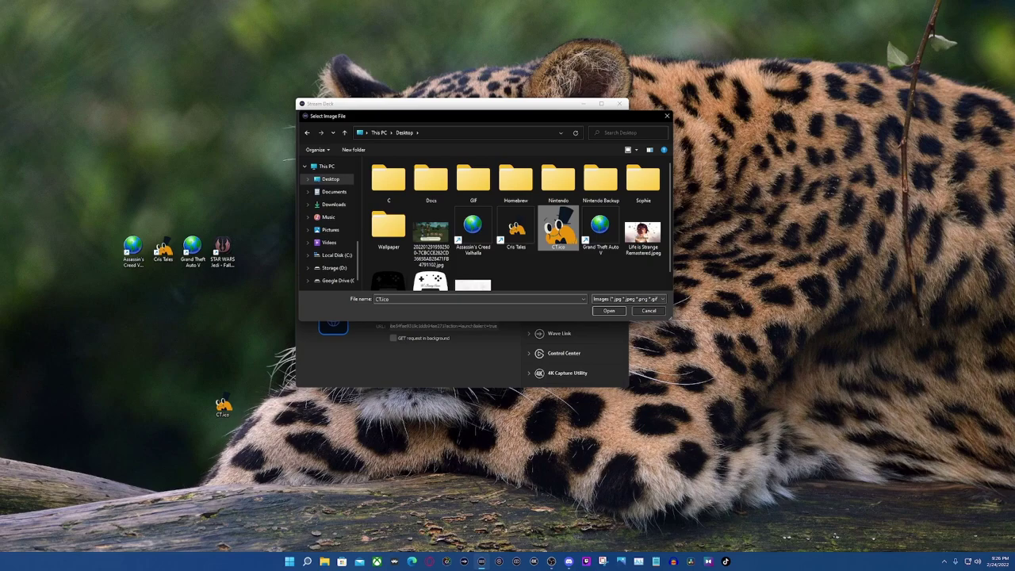
pyautogui.press('Return')
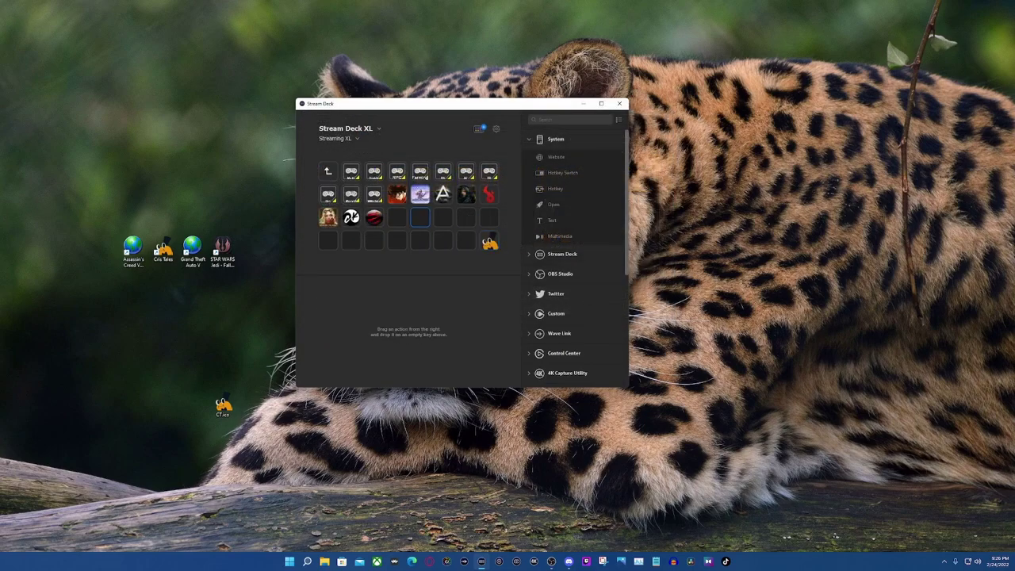
pyautogui.moveTo(489, 241); pyautogui.dragTo(397, 218)
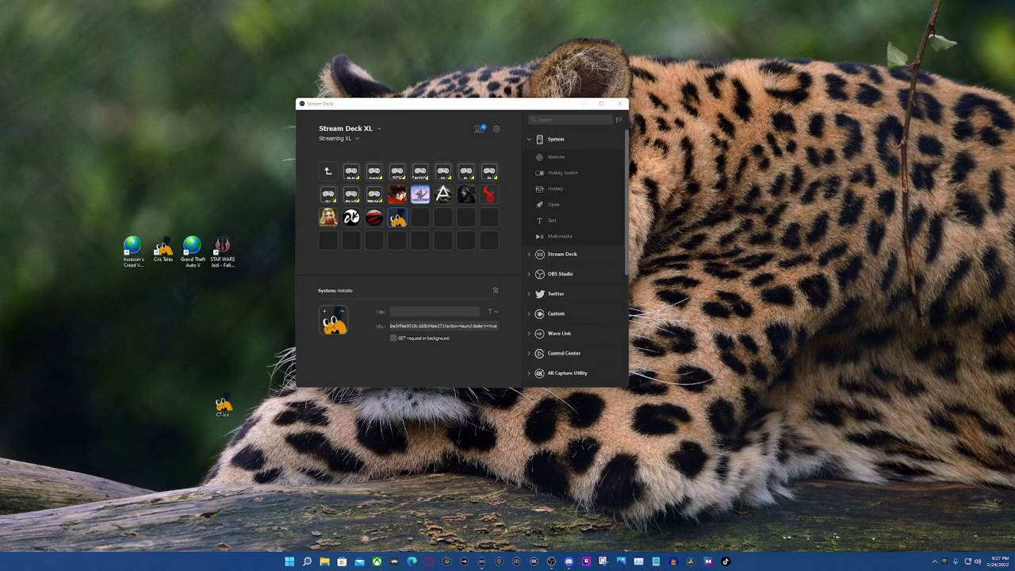
# Add a Website action to the third row's fifth key with the Assassin's Creed Valhalla shortcut's URL, uplay://launch/13504/0.
pyautogui.click(420, 218)
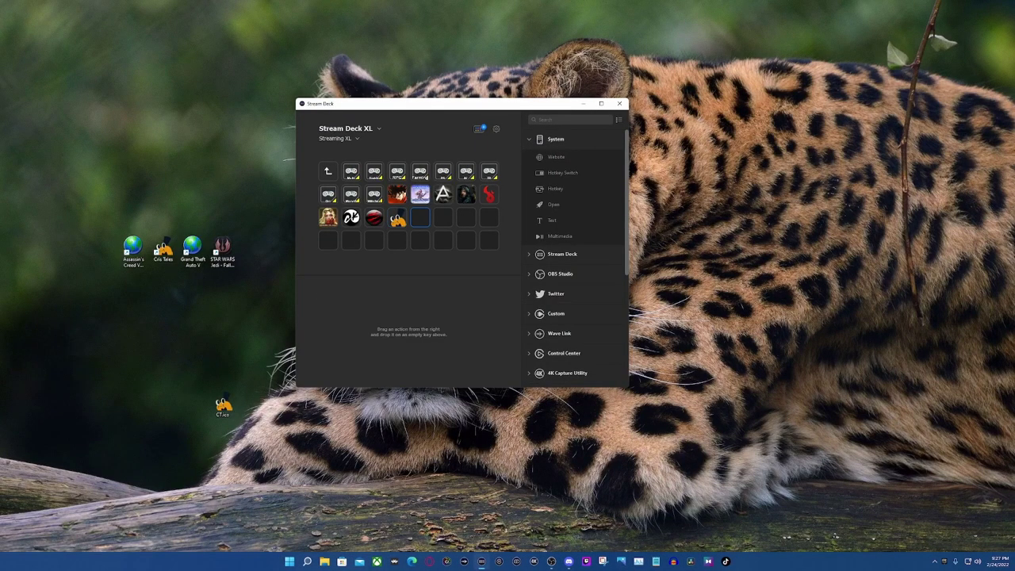
pyautogui.moveTo(556, 157); pyautogui.dragTo(420, 218)
pyautogui.rightClick(133, 247)
pyautogui.click(182, 360)
pyautogui.click(420, 217)
pyautogui.rightClick(408, 329)
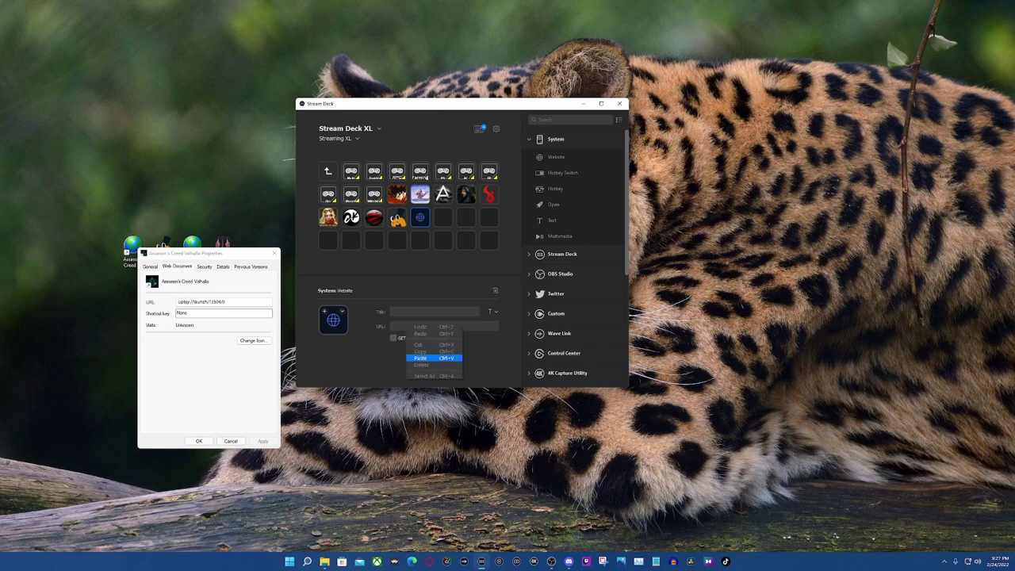
pyautogui.click(420, 358)
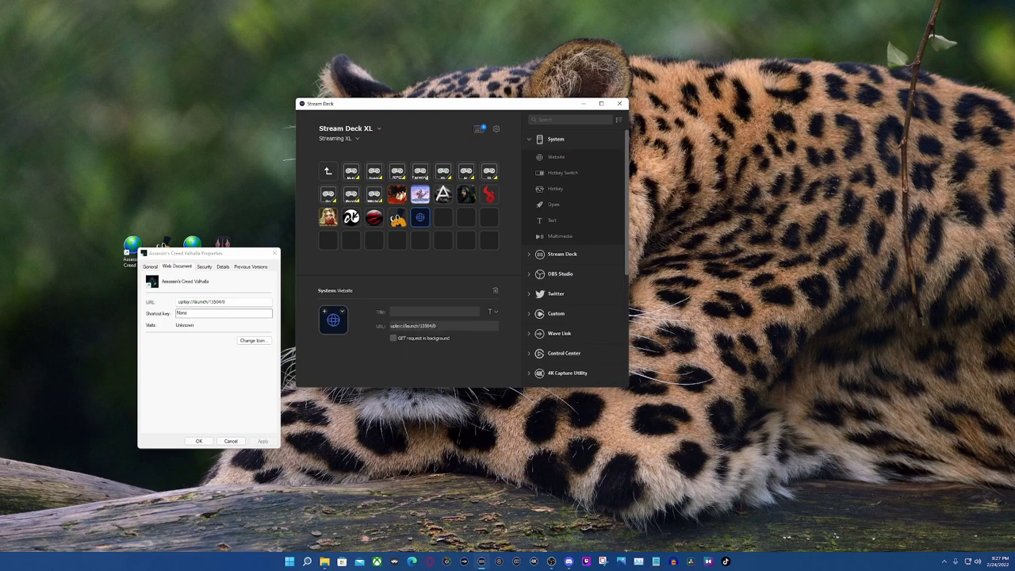
pyautogui.click(199, 441)
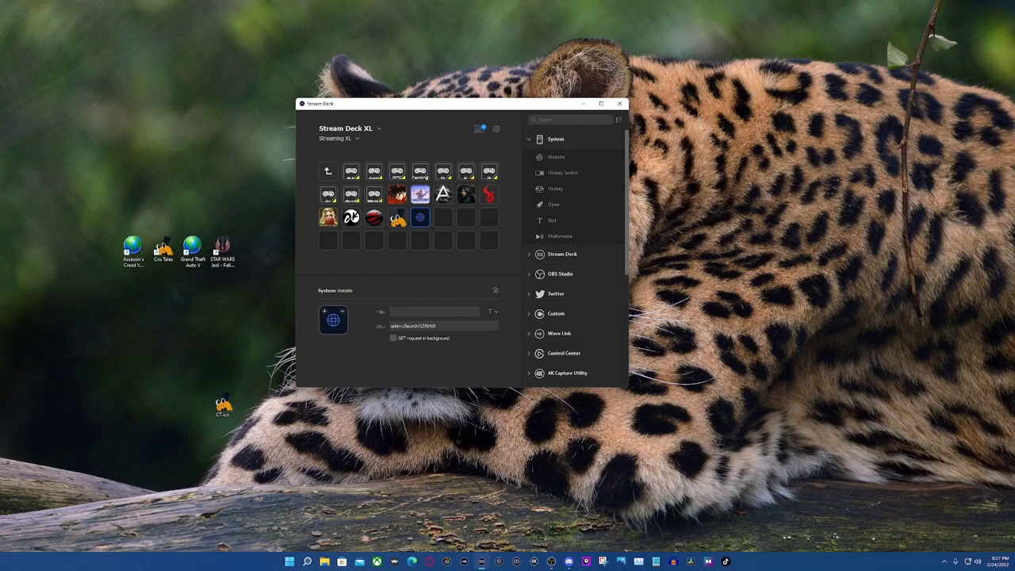
pyautogui.moveTo(437, 326); pyautogui.dragTo(390, 326)
pyautogui.click(421, 240)
pyautogui.click(420, 217)
# In File Explorer, open the Assassin's Creed Valhalla folder under Program Files > Ubisoft Games on Local Disk (C:).
pyautogui.press('super+e')
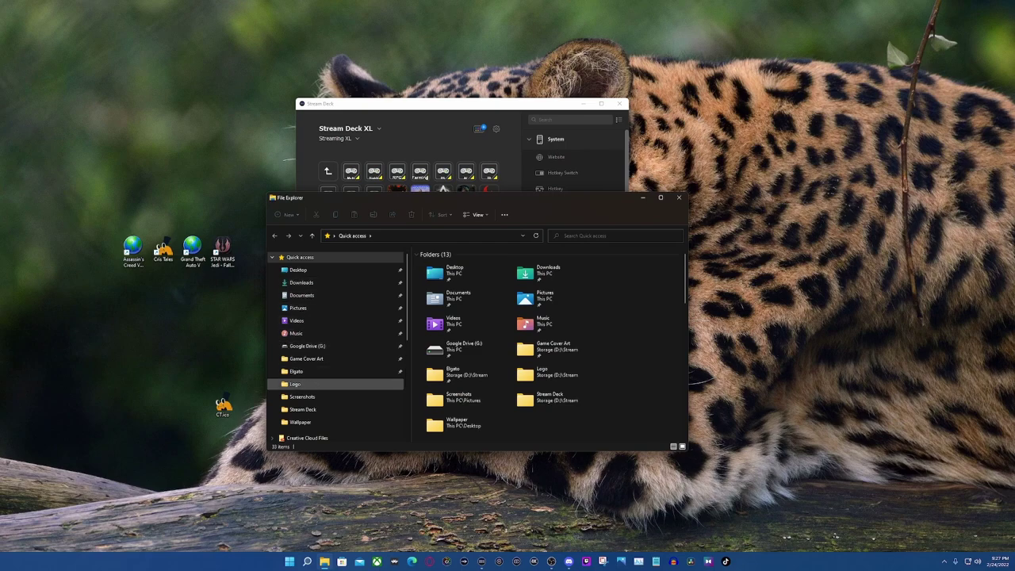
pyautogui.scroll(-2, 336, 376)
pyautogui.scroll(1, 337, 381)
pyautogui.scroll(-5, 337, 383)
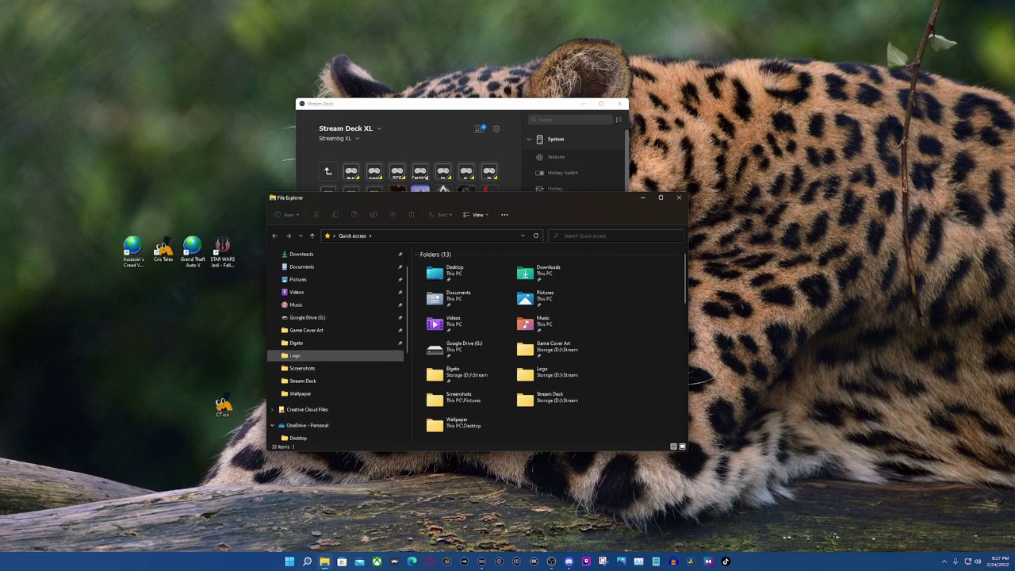
pyautogui.click(337, 384)
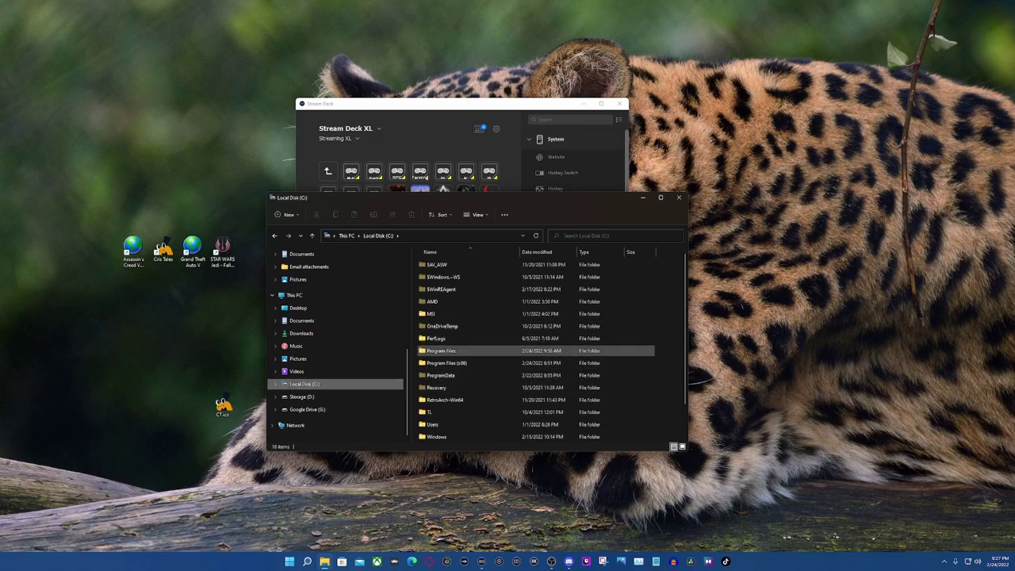
pyautogui.doubleClick(441, 351)
pyautogui.scroll(-10, 441, 373)
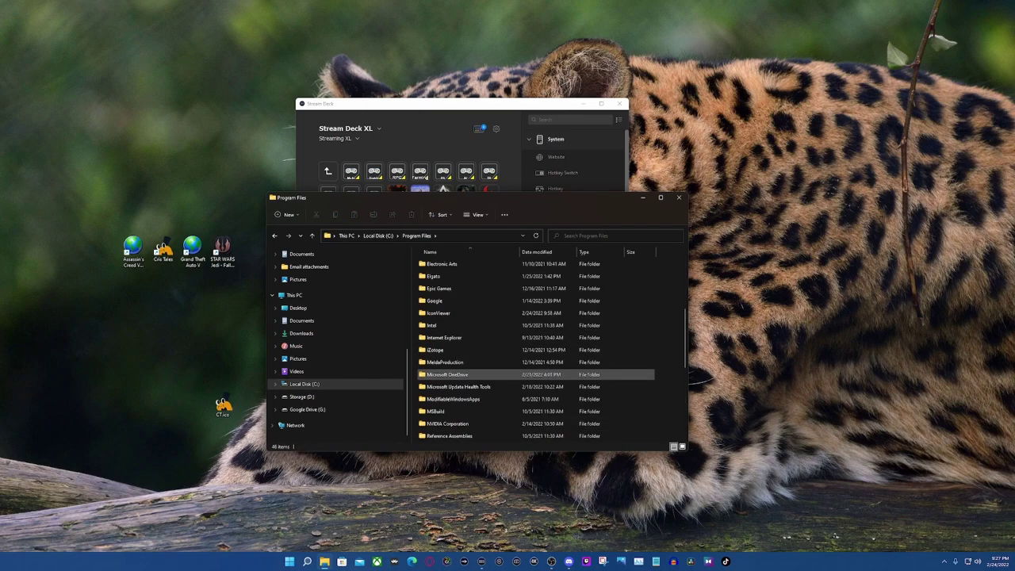
pyautogui.doubleClick(442, 349)
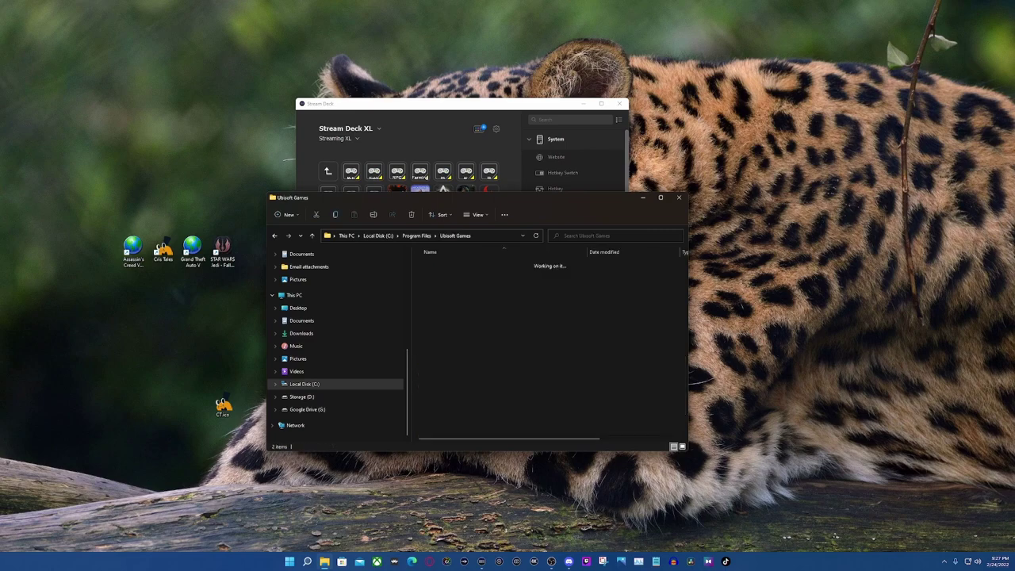
pyautogui.click(452, 265)
pyautogui.doubleClick(453, 265)
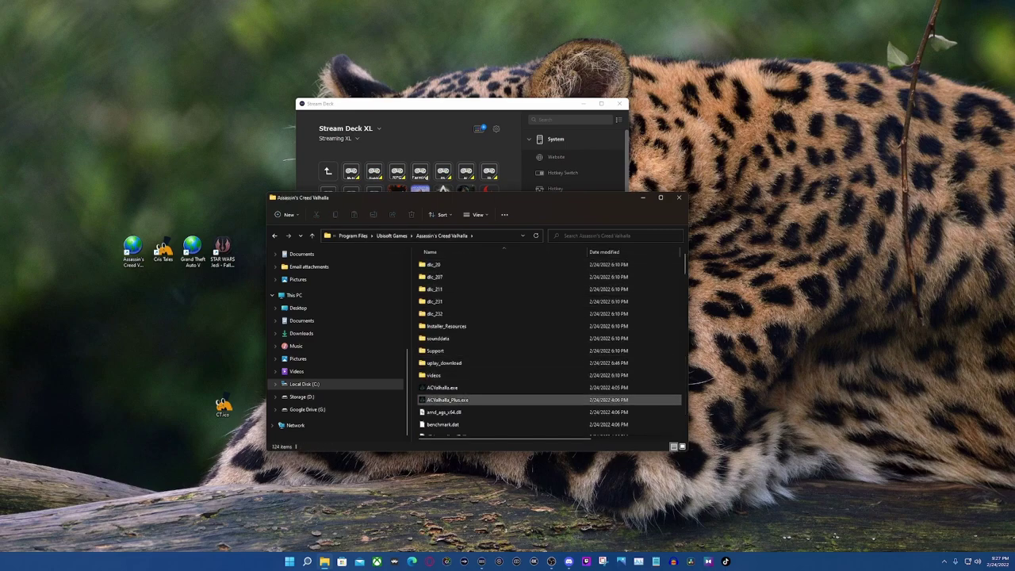
# Open the properties of ACValhalla.exe and show its embedded icons.
pyautogui.click(442, 387)
pyautogui.rightClick(438, 388)
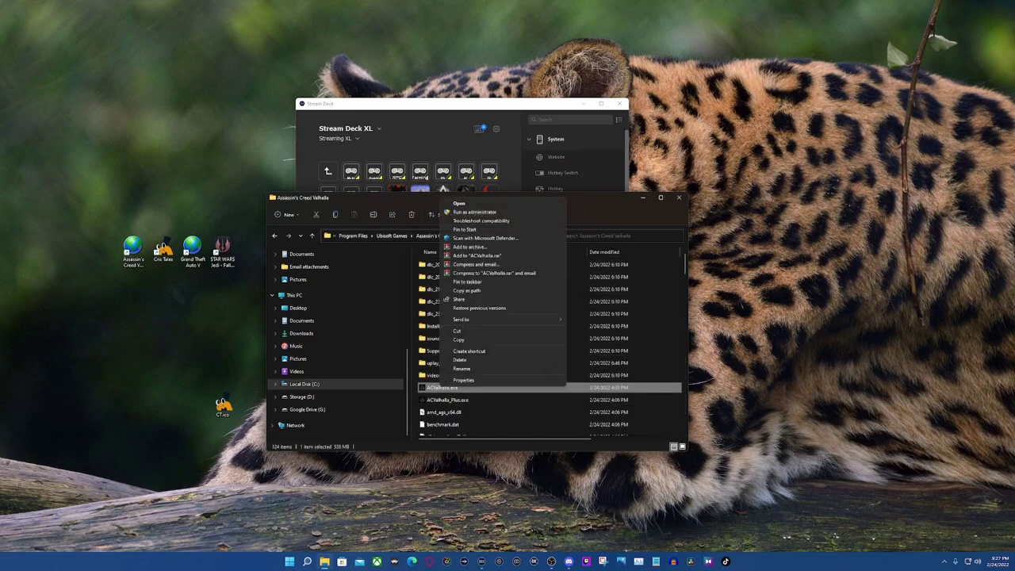
pyautogui.click(460, 378)
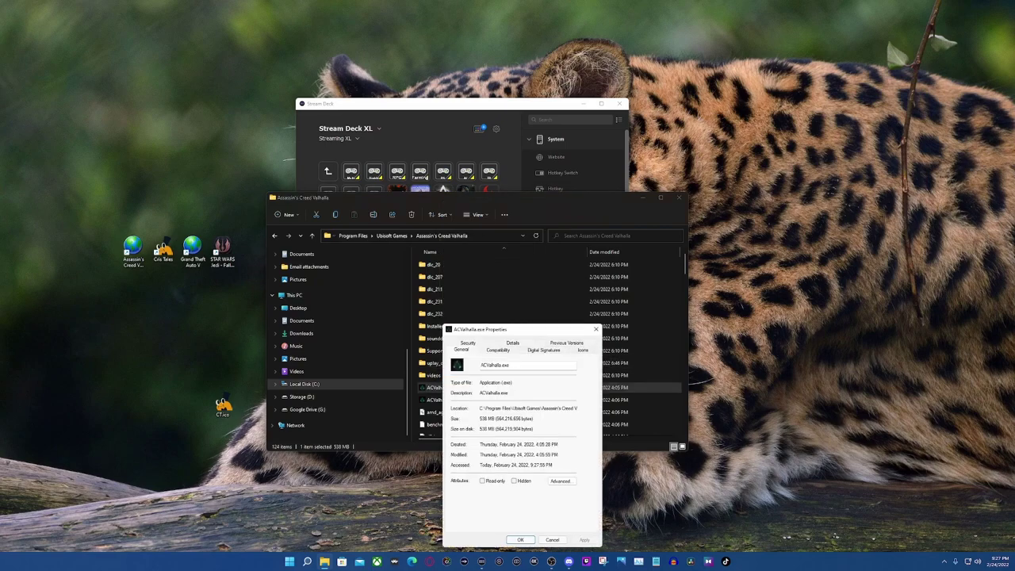
pyautogui.click(583, 349)
pyautogui.click(521, 540)
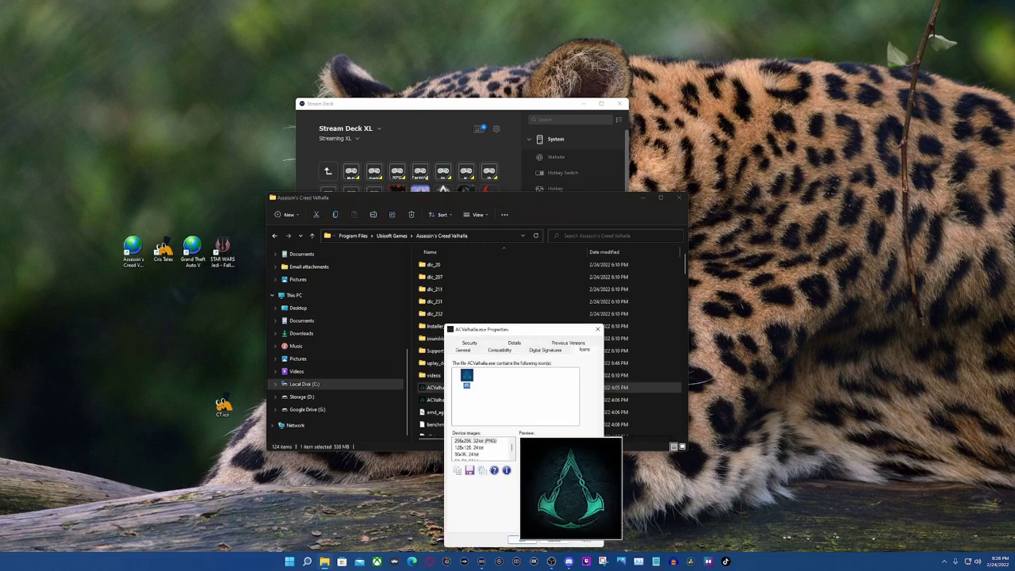
# Save the Valhalla icon to the Desktop as ACV, place it beside CT.ico, and close the folder and executable properties.
pyautogui.click(469, 470)
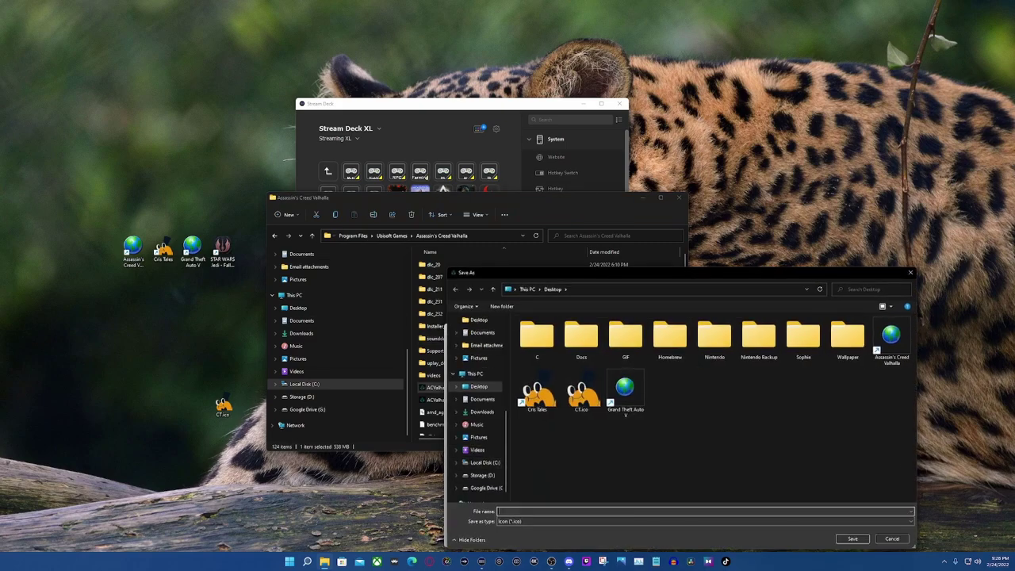
pyautogui.write('ACV')
pyautogui.click(852, 539)
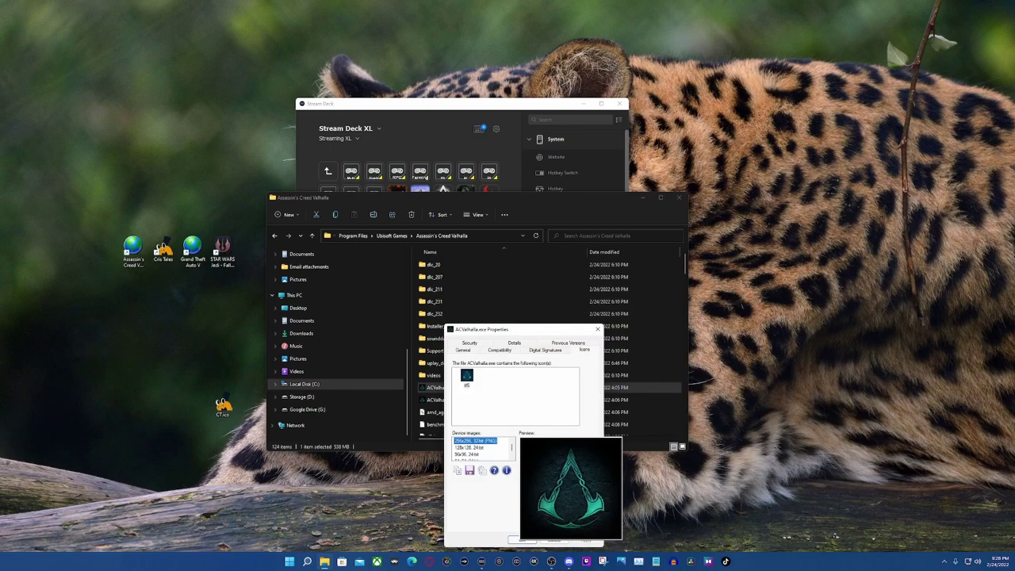
pyautogui.click(679, 197)
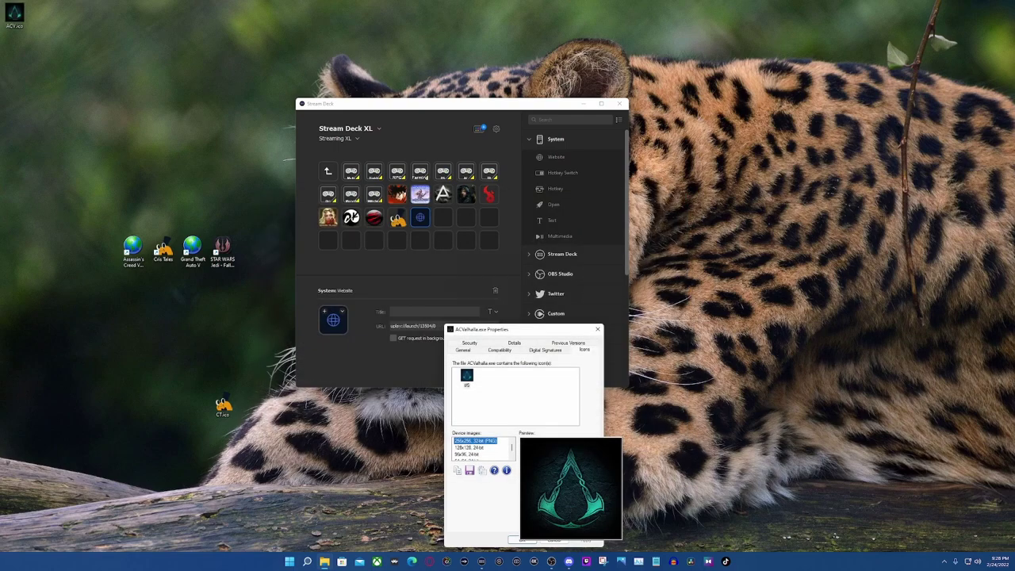
pyautogui.moveTo(14, 14); pyautogui.dragTo(252, 405)
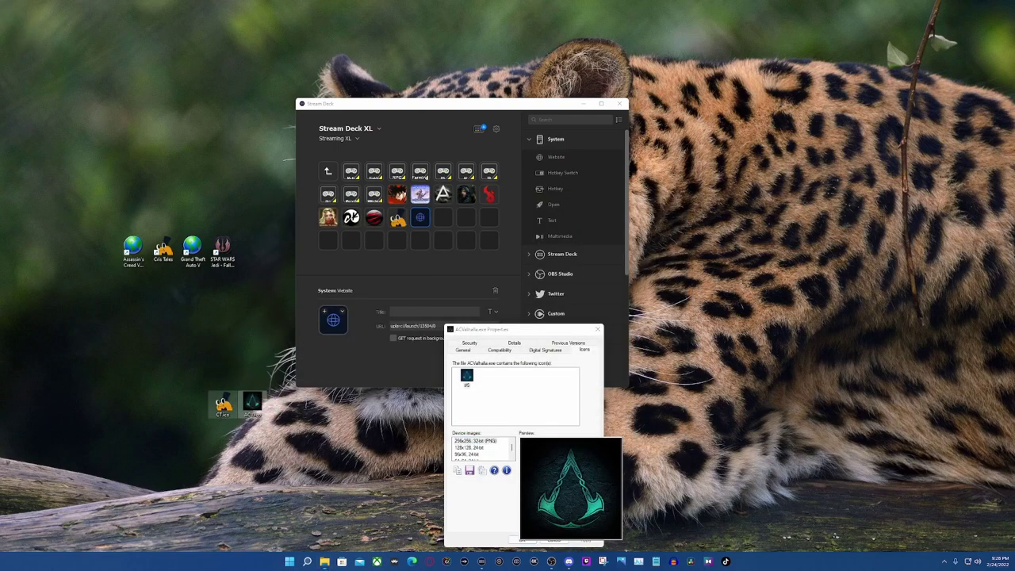
pyautogui.click(598, 329)
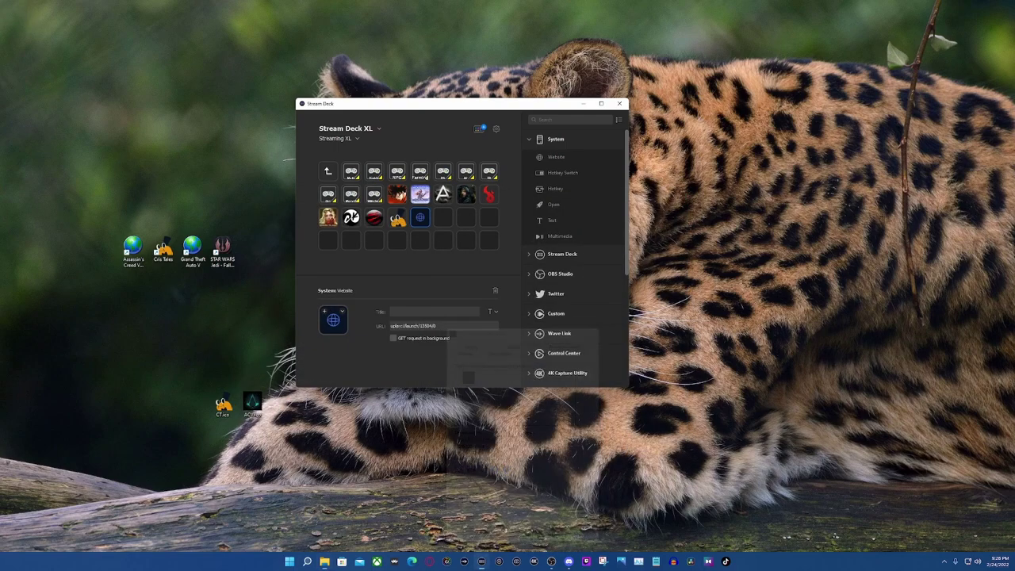
# Set the icon of the third row's fifth key from ACV.ico on the Desktop.
pyautogui.click(337, 317)
pyautogui.click(366, 326)
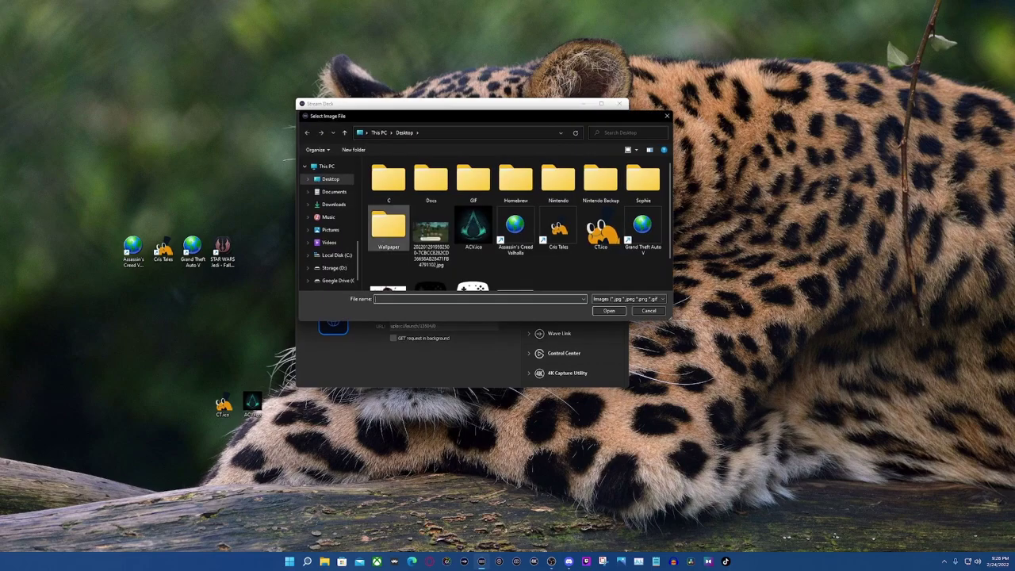
pyautogui.click(473, 228)
pyautogui.click(608, 310)
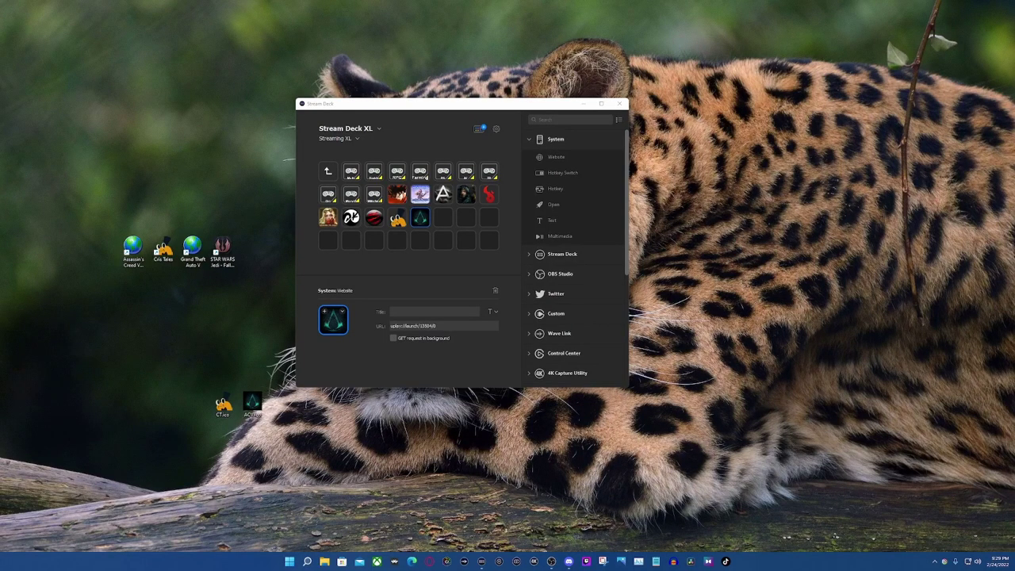
# Move the STAR WARS Jedi - Fallen Order shortcut to clear desktop space and copy the target path from its properties.
pyautogui.click(444, 217)
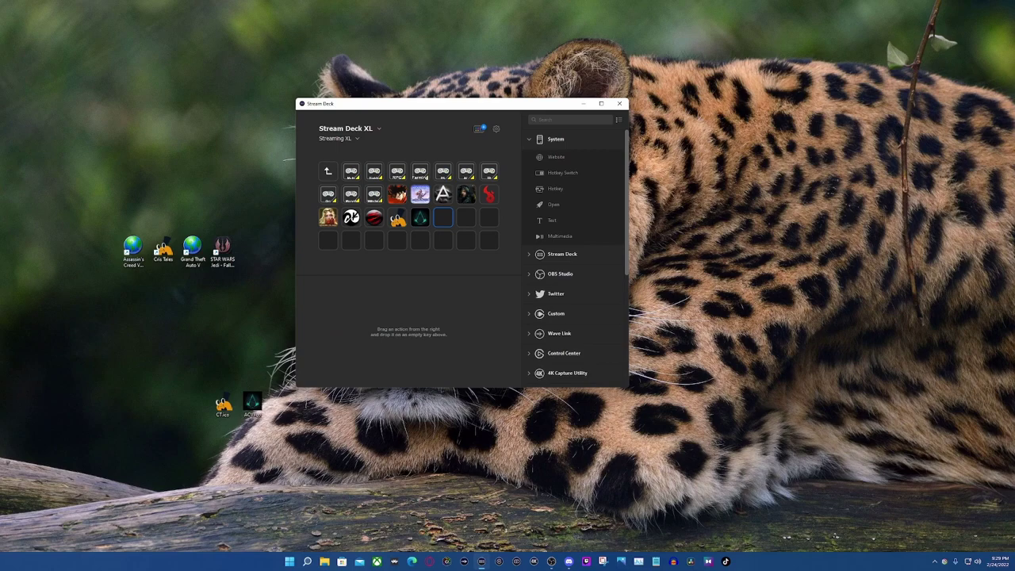
pyautogui.moveTo(223, 251); pyautogui.dragTo(252, 327)
pyautogui.rightClick(253, 340)
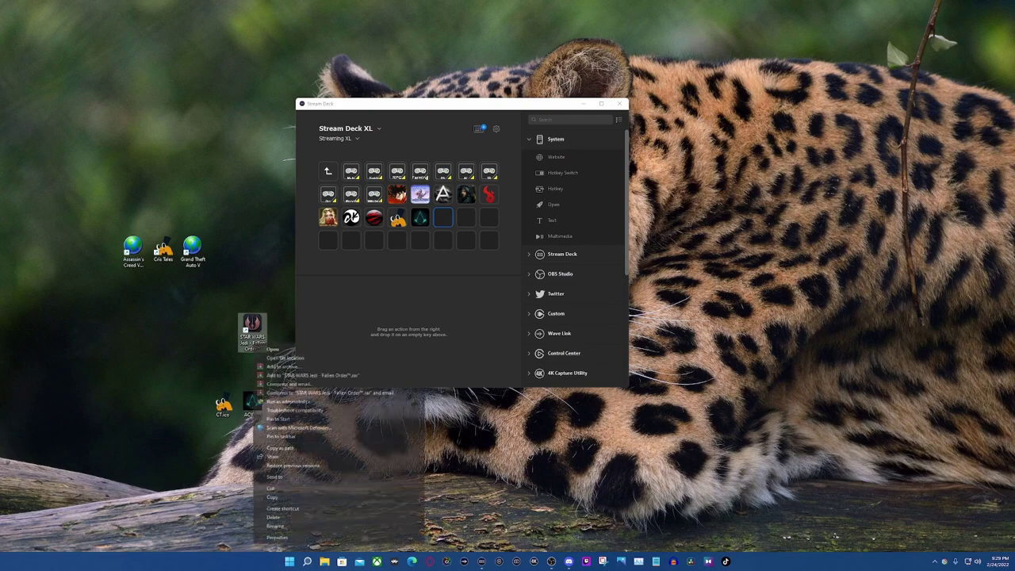
pyautogui.click(278, 537)
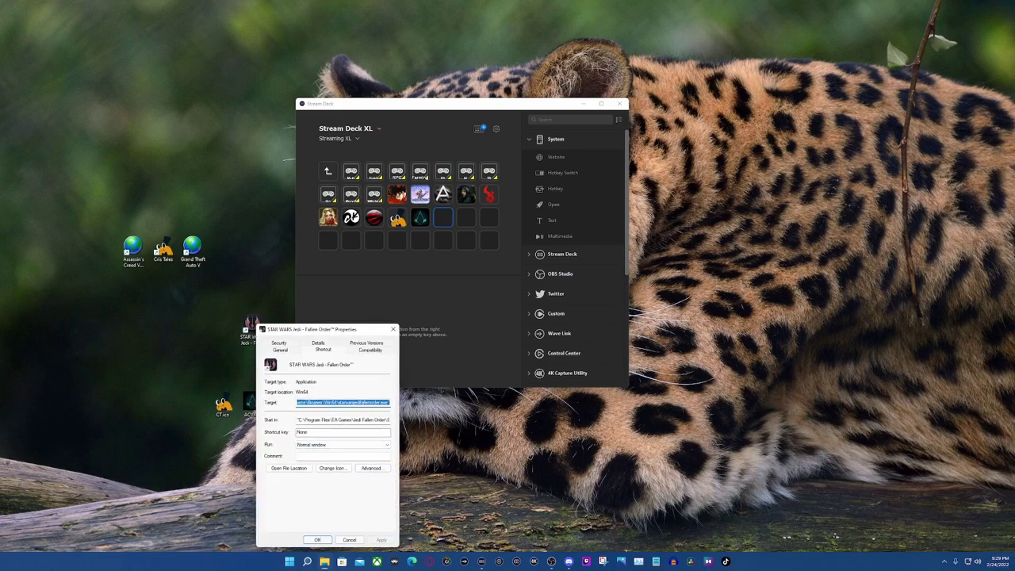
pyautogui.rightClick(347, 402)
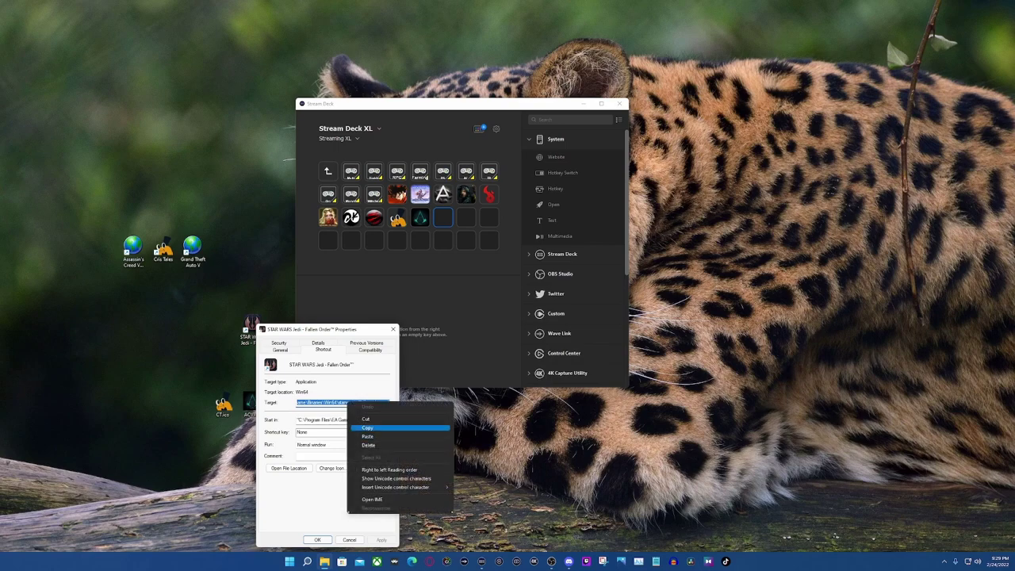
pyautogui.click(361, 429)
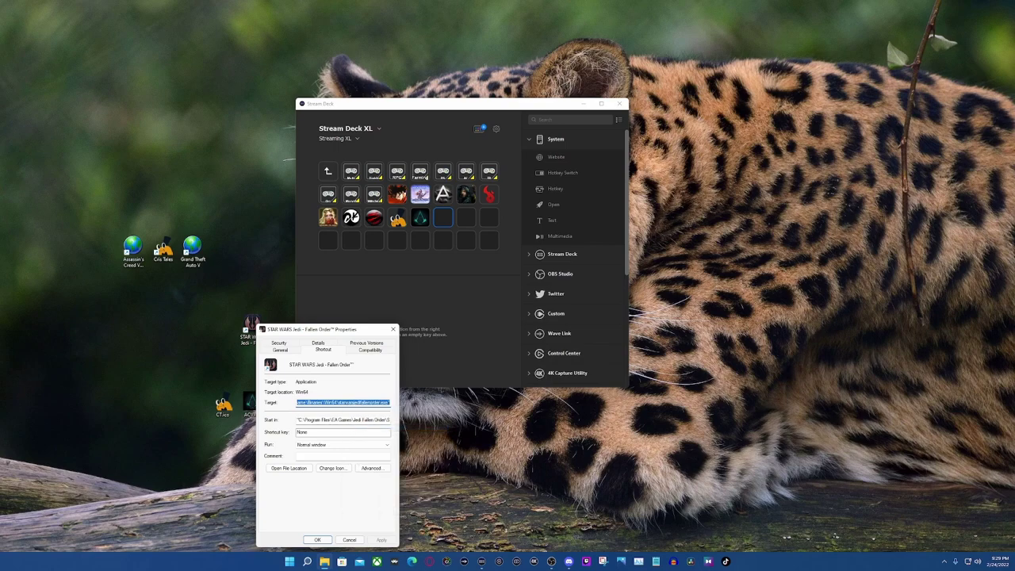
pyautogui.moveTo(380, 402)
pyautogui.mouseDown()
pyautogui.moveTo(292, 402)
pyautogui.moveTo(395, 403)
pyautogui.mouseUp()
# Add an Open action to the third row's sixth key with the copied starwarsjedifallenorder.exe path, and close the shortcut's properties.
pyautogui.click(460, 349)
pyautogui.rightClick(451, 222)
pyautogui.click(468, 243)
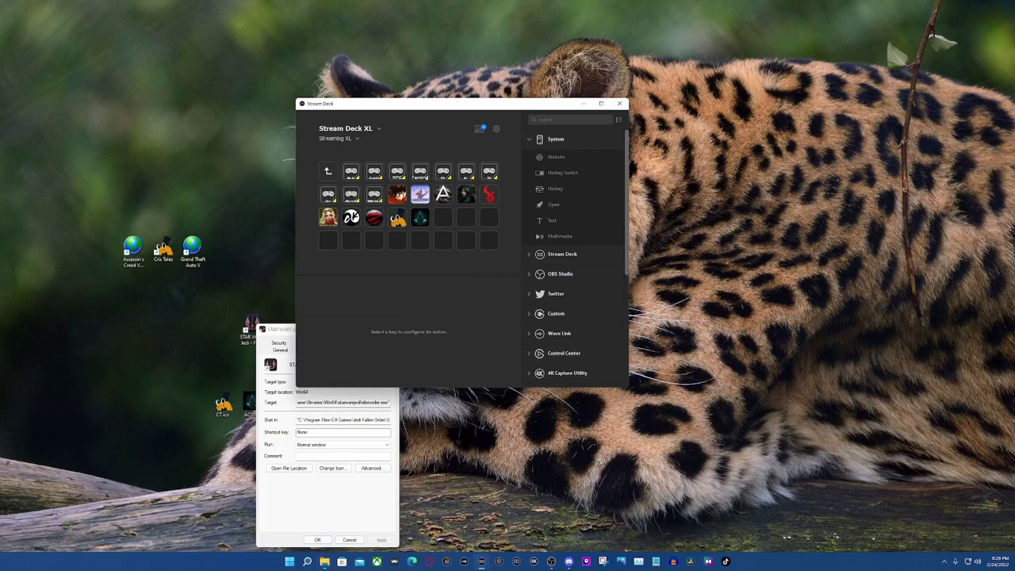
pyautogui.moveTo(553, 205); pyautogui.dragTo(444, 219)
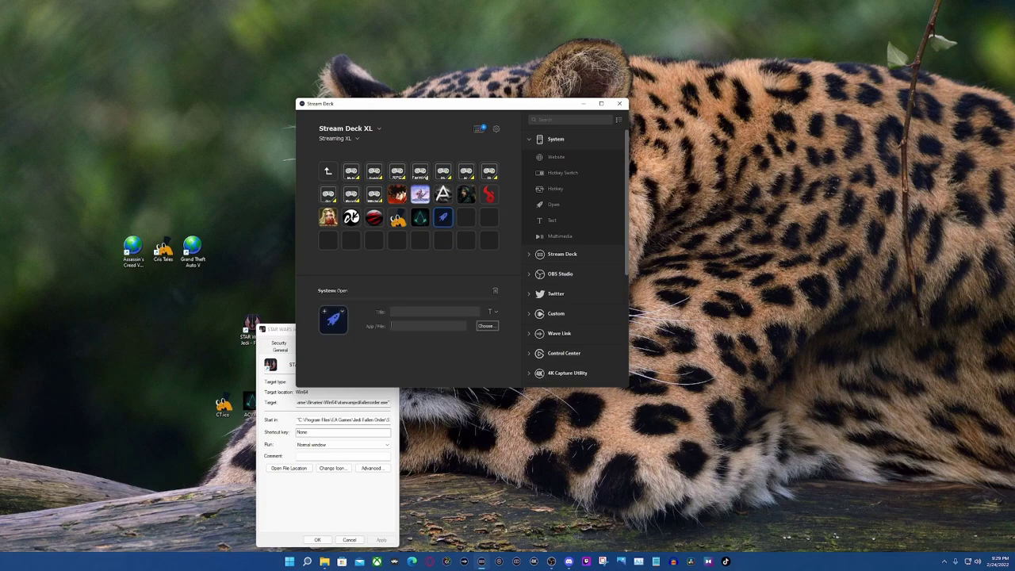
pyautogui.hotkey('ctrl', 'v')
pyautogui.hotkey('alt', 'Tab')
pyautogui.hotkey('alt', 'Tab')
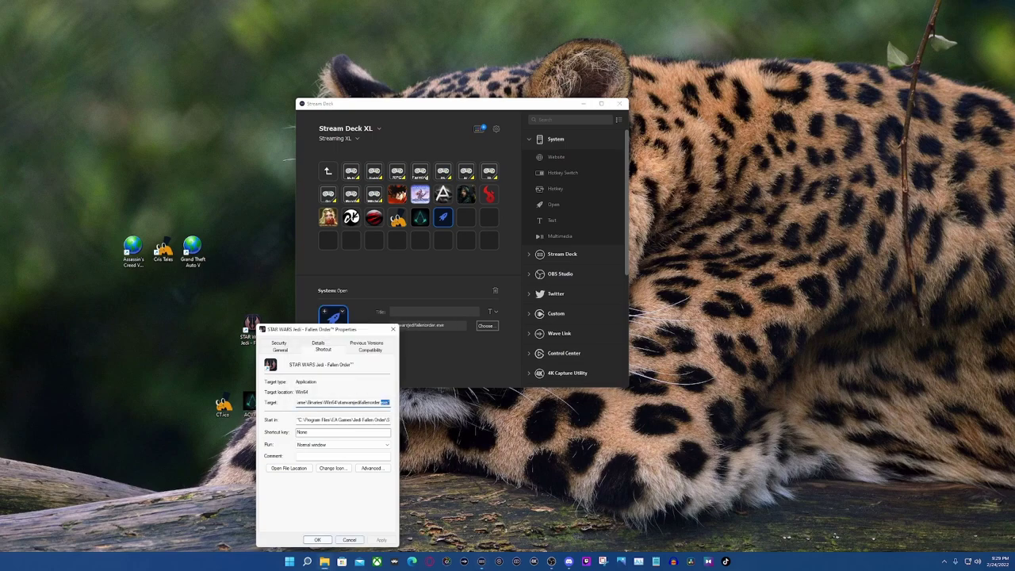
pyautogui.click(349, 540)
pyautogui.moveTo(251, 326)
pyautogui.mouseDown()
pyautogui.moveTo(421, 247)
pyautogui.moveTo(252, 327)
pyautogui.mouseUp()
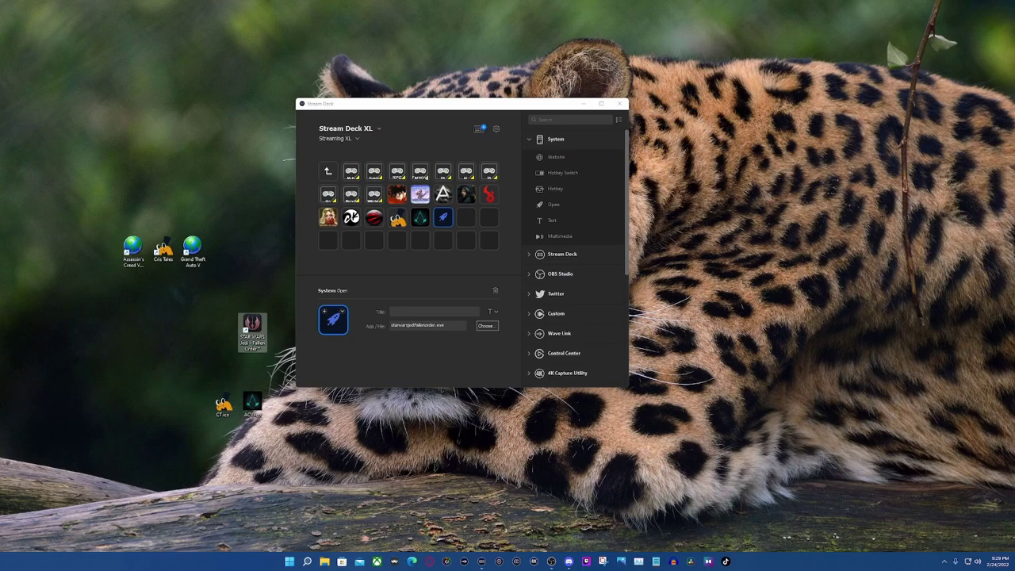
# Open a File Explorer window beside the key settings and check the full App / File path of the Open key.
pyautogui.click(343, 310)
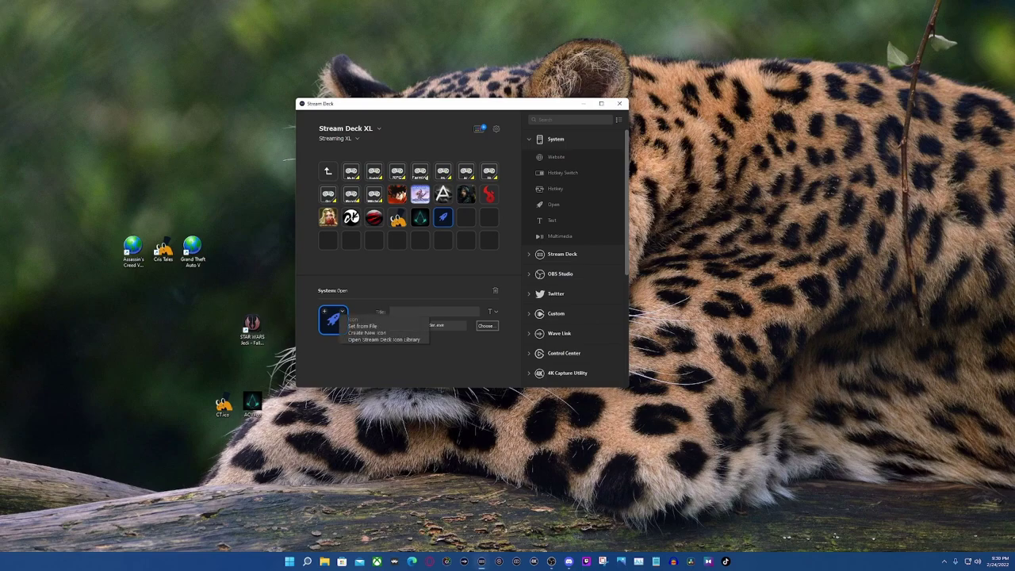
pyautogui.click(363, 322)
pyautogui.press('super+e')
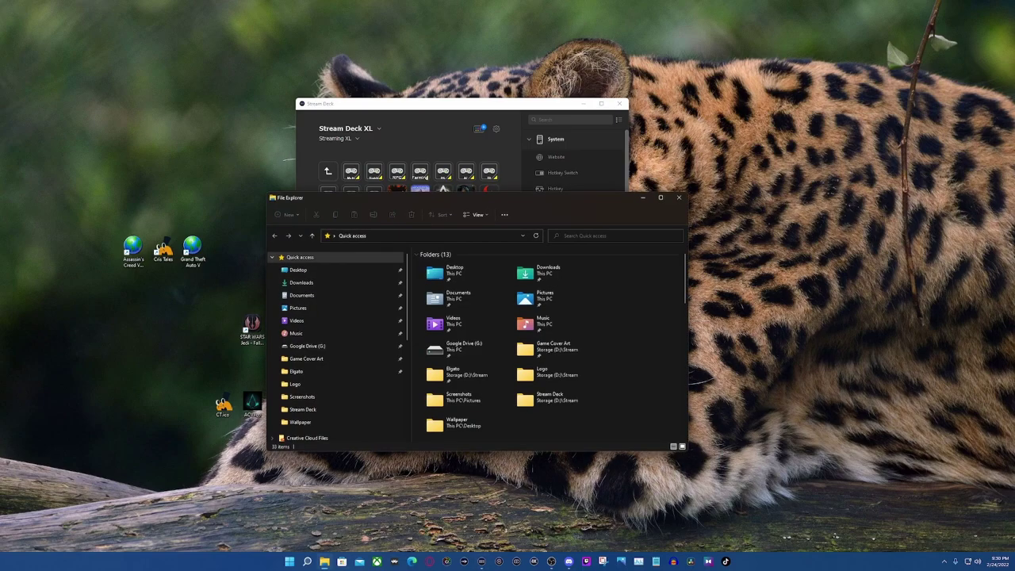
pyautogui.moveTo(506, 198); pyautogui.dragTo(604, 219)
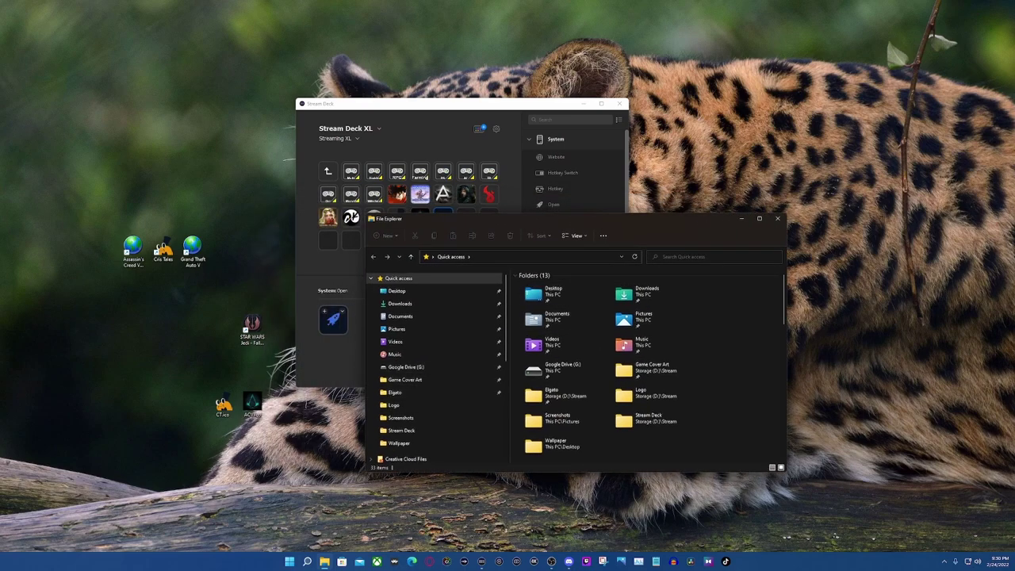
pyautogui.click(343, 349)
pyautogui.moveTo(451, 326); pyautogui.dragTo(387, 318)
pyautogui.hotkey('ctrl', 'v')
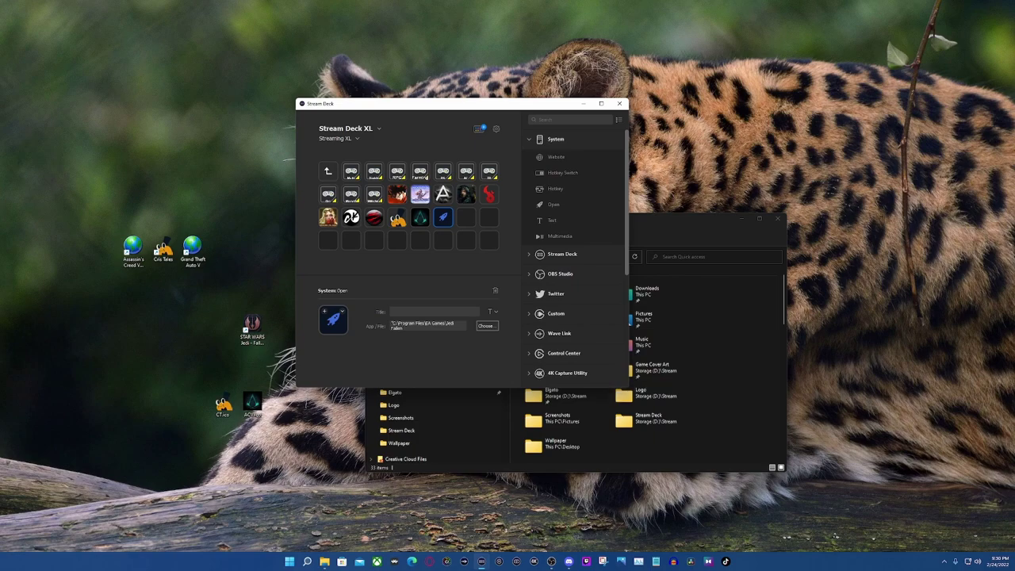
# In File Explorer, open Program Files > EA Games > Jedi Fallen Order > SwGame > Binaries > Win64 on Local Disk (C:).
pyautogui.click(714, 384)
pyautogui.scroll(-2, 436, 418)
pyautogui.scroll(-2, 436, 414)
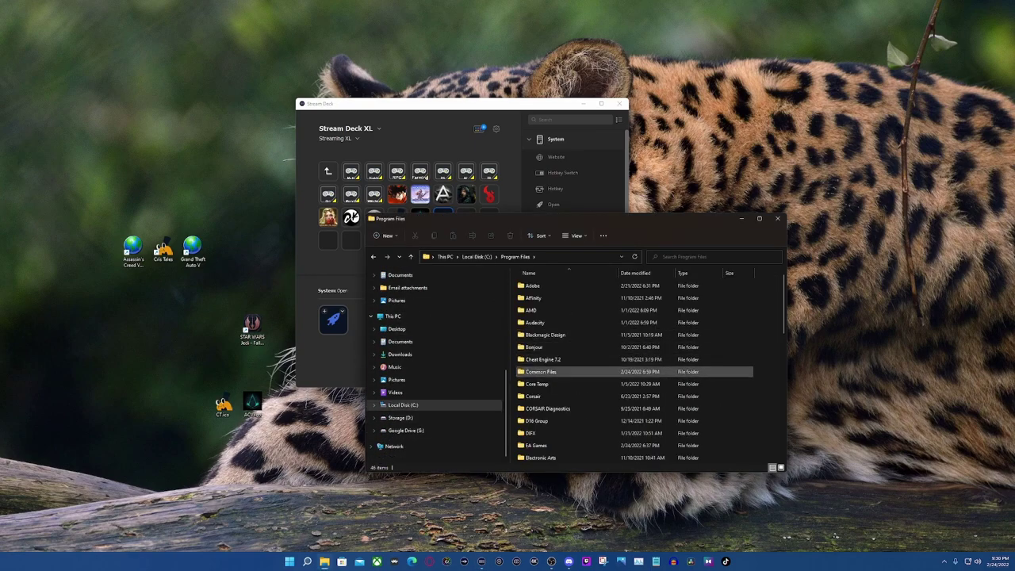
pyautogui.scroll(-3, 547, 371)
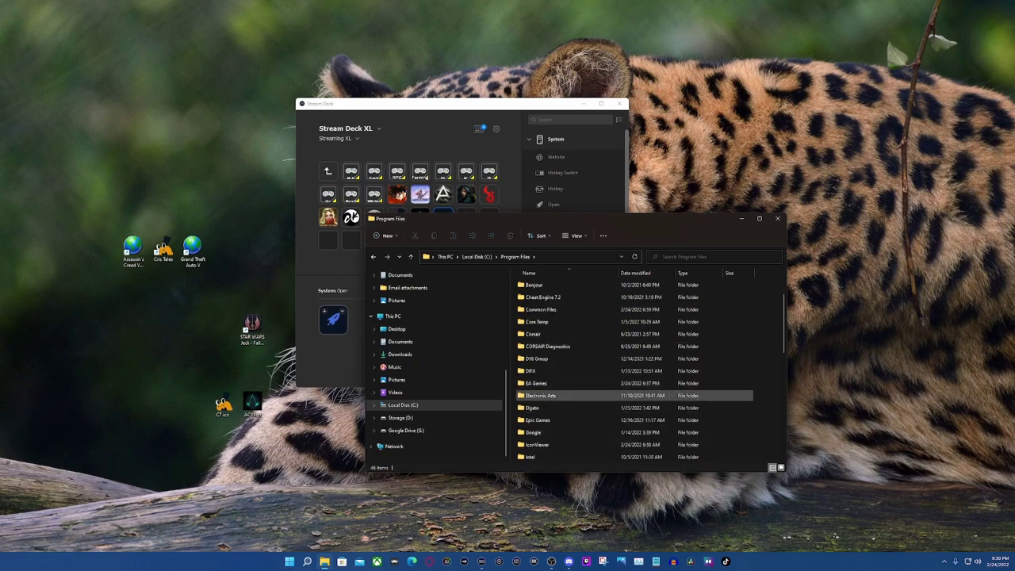
pyautogui.doubleClick(541, 389)
pyautogui.click(515, 257)
pyautogui.doubleClick(540, 445)
pyautogui.click(543, 286)
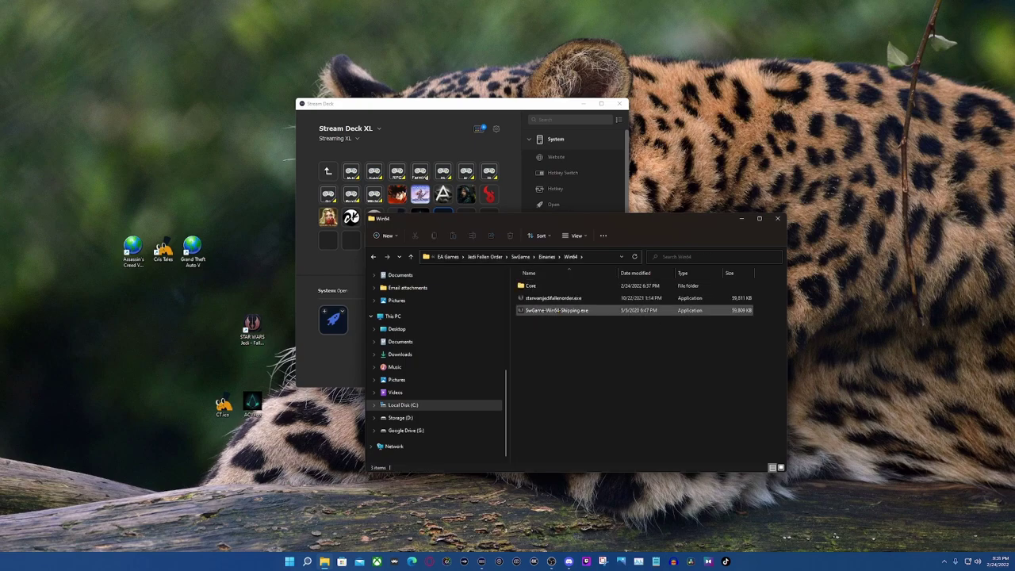
# Open the properties of starwarsjedifallenorder.exe and show its embedded icons.
pyautogui.click(554, 298)
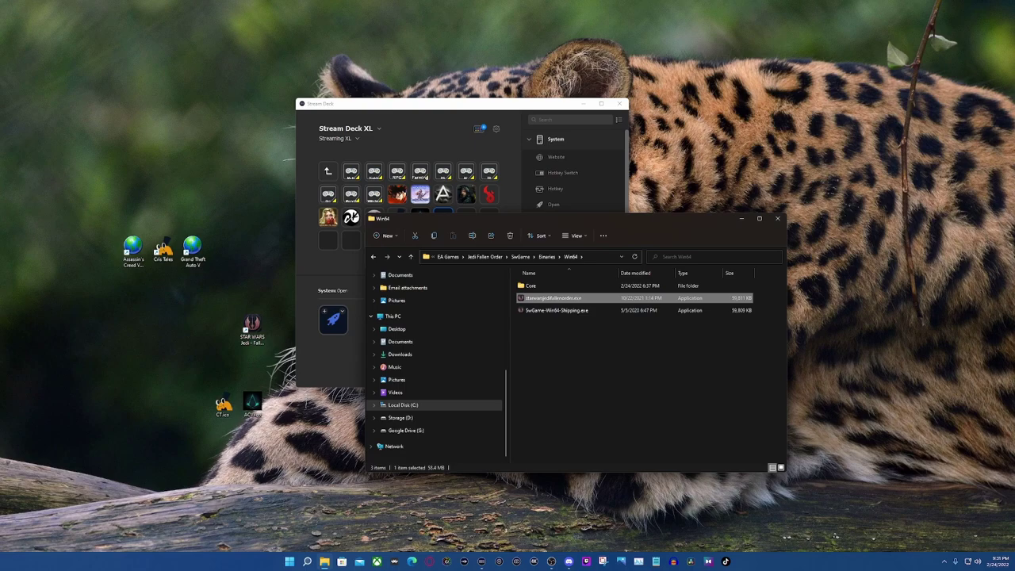
pyautogui.hotkey('shift', 'F10')
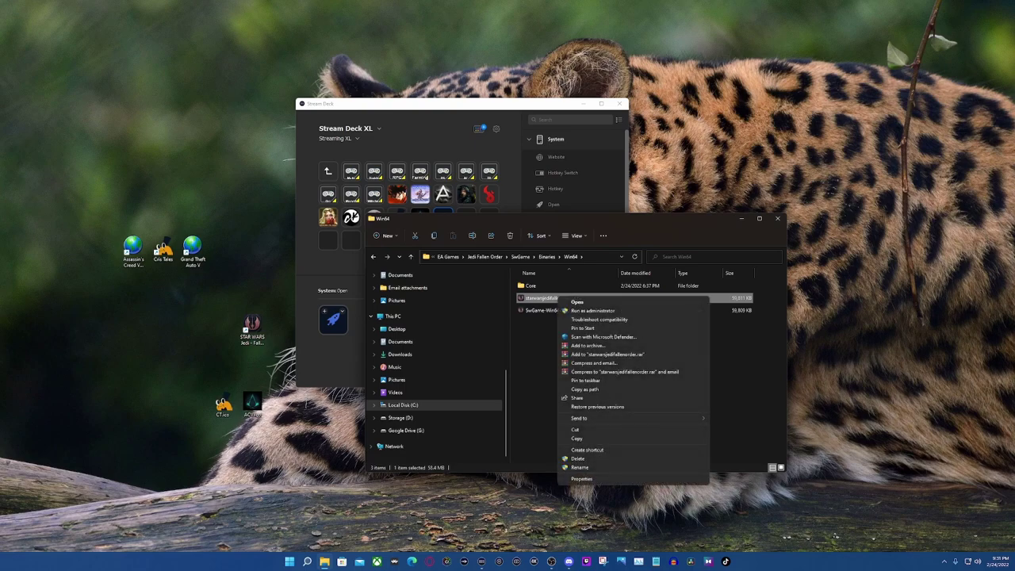
pyautogui.press('Down')
pyautogui.press('Down')
pyautogui.press('Down')
pyautogui.press('Down')
pyautogui.press('Down')
pyautogui.press('Down')
pyautogui.press('Down')
pyautogui.press('Down')
pyautogui.press('Down')
pyautogui.press('Down')
pyautogui.press('Down')
pyautogui.press('Down')
pyautogui.press('Down')
pyautogui.press('Down')
pyautogui.press('Down')
pyautogui.press('Down')
pyautogui.press('Down')
pyautogui.press('Down')
pyautogui.press('Down')
pyautogui.press('Return')
pyautogui.hotkey('ctrl', 'Tab')
pyautogui.hotkey('ctrl', 'Tab')
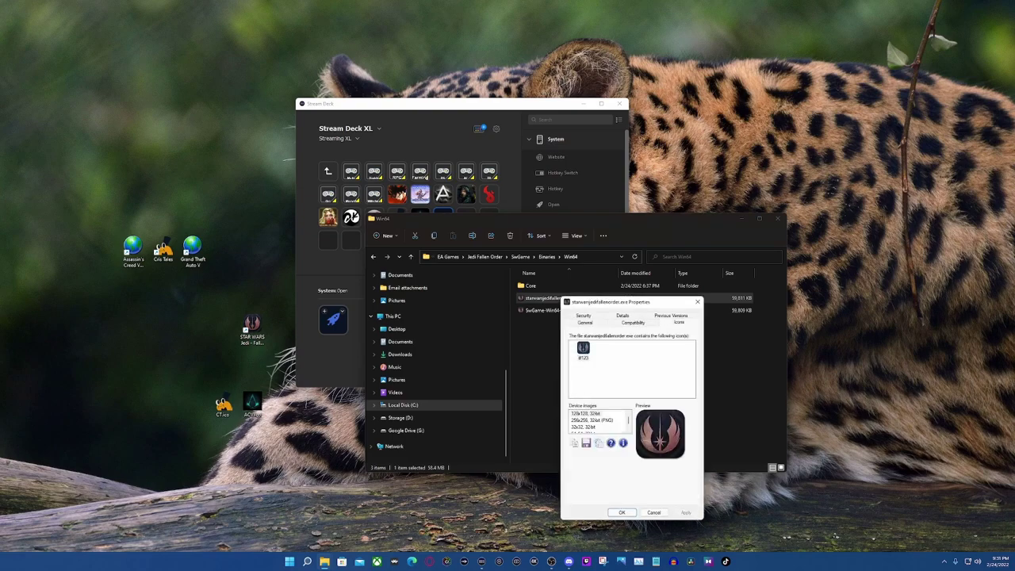
# Save the Fallen Order executable's icon to the Desktop as SWFO and close the properties.
pyautogui.scroll(-1, 600, 420)
pyautogui.click(593, 414)
pyautogui.click(586, 443)
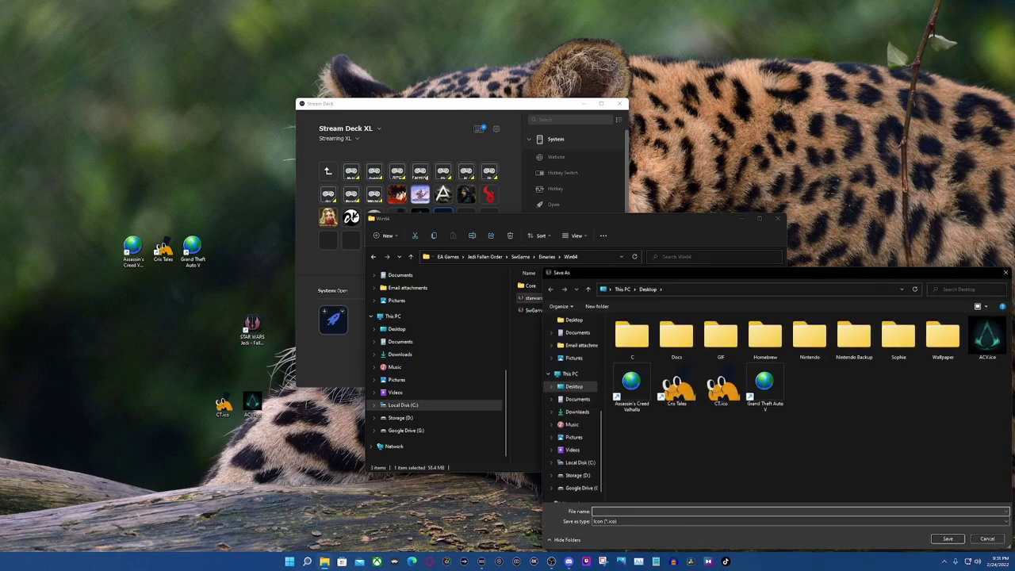
pyautogui.write('SW')
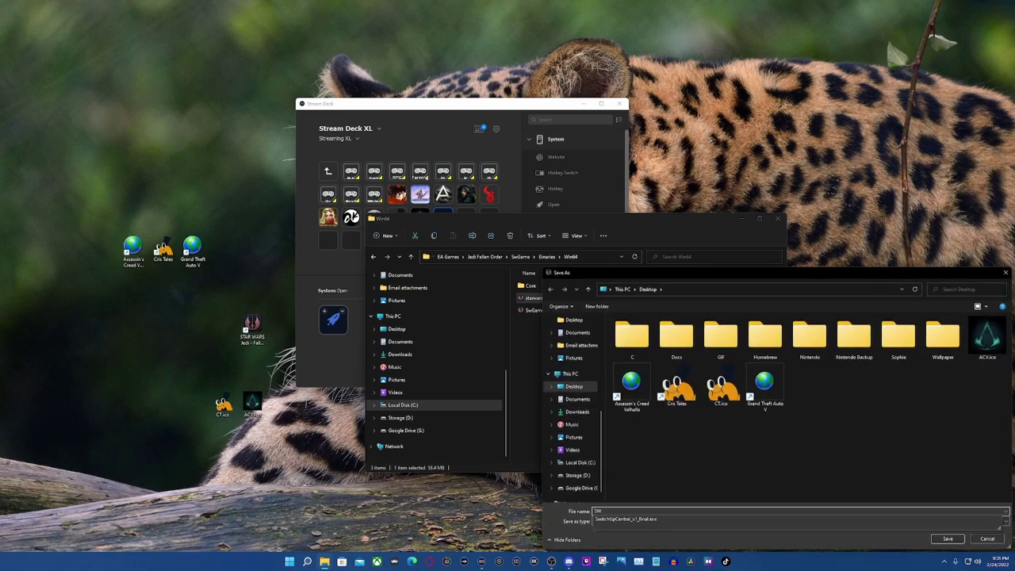
pyautogui.write('FO')
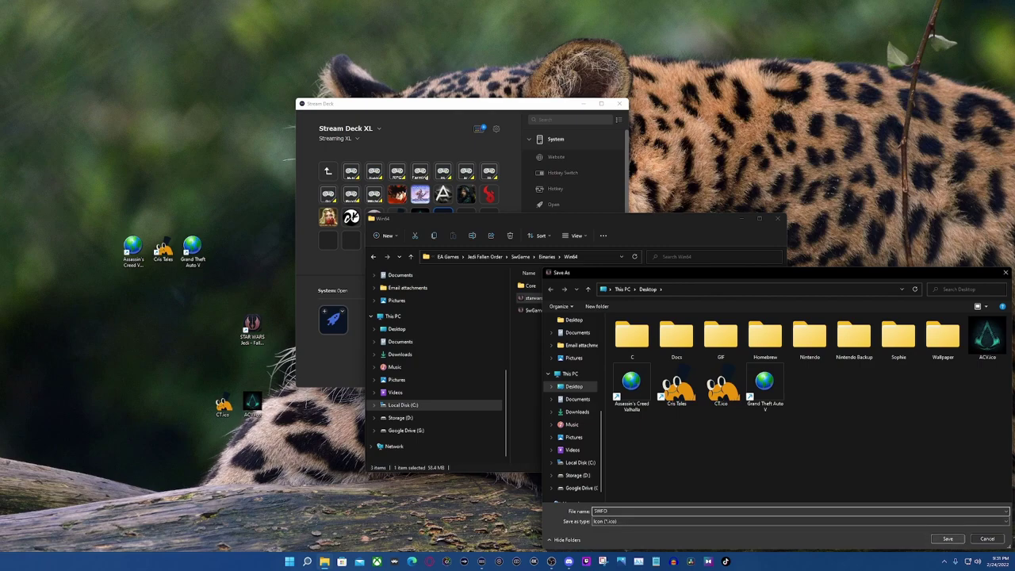
pyautogui.click(948, 538)
pyautogui.click(622, 512)
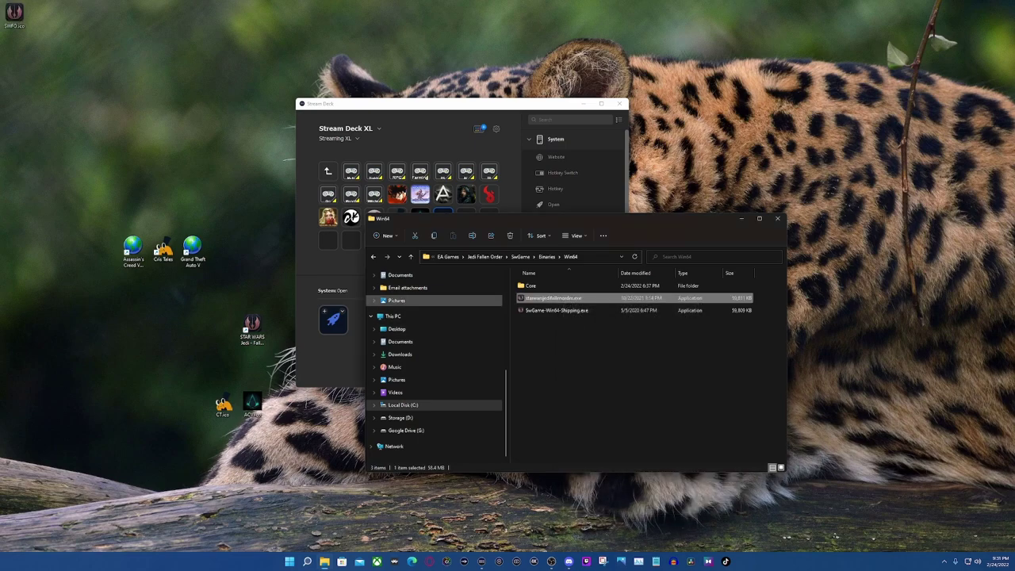
# Set the Open key's icon from SWFO.ico on the Desktop.
pyautogui.click(343, 312)
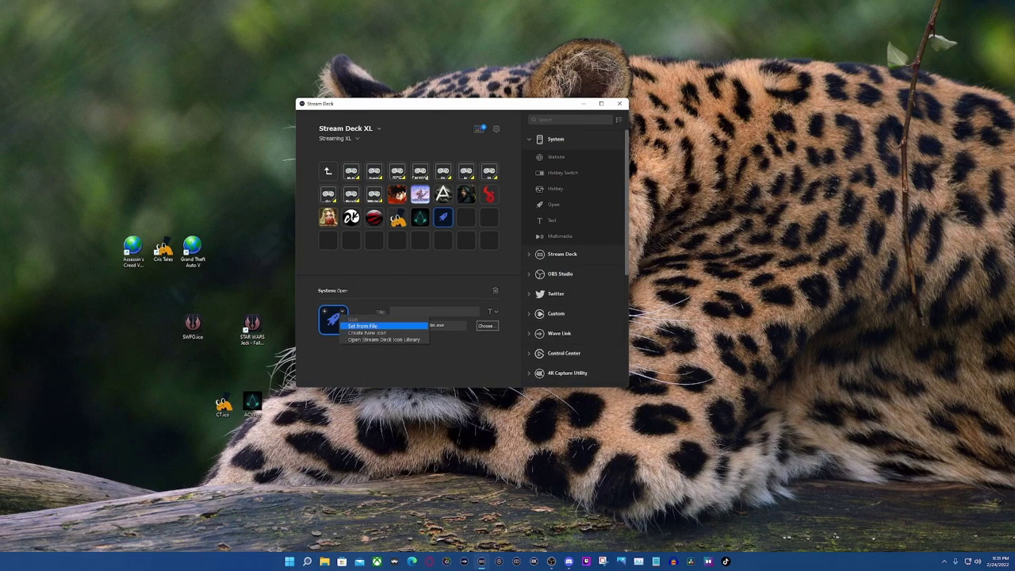
pyautogui.click(373, 325)
pyautogui.scroll(-2, 431, 252)
pyautogui.click(558, 262)
pyautogui.click(609, 311)
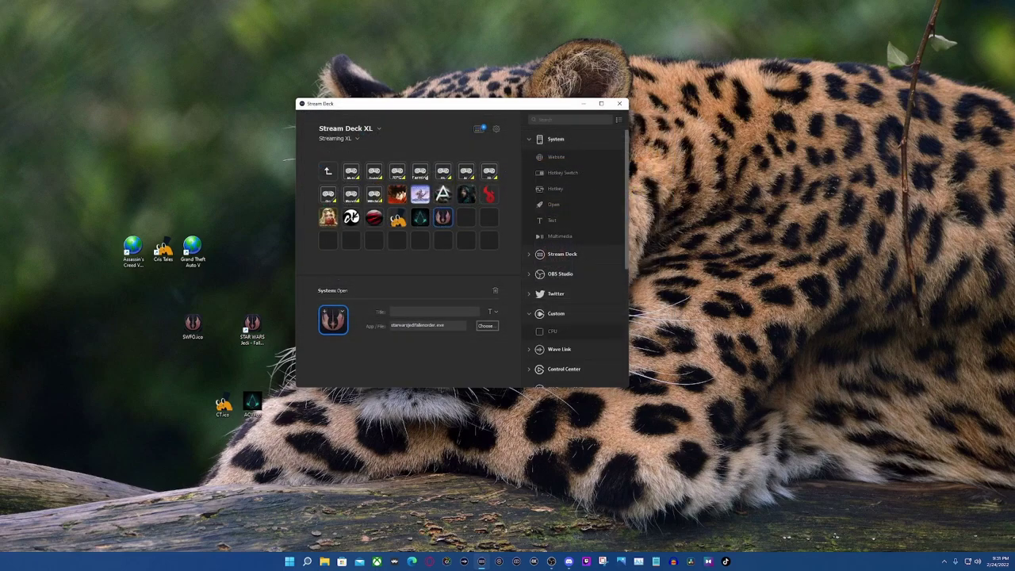
# Test the Fallen Order key, close the launcher window, and switch from the running game back to Stream Deck.
pyautogui.press('Escape')
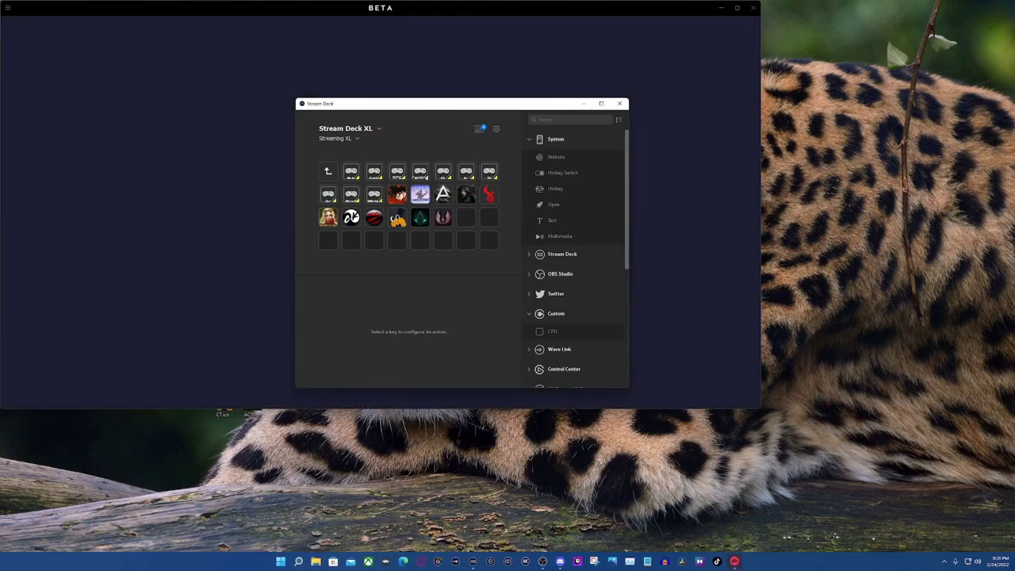
pyautogui.click(754, 8)
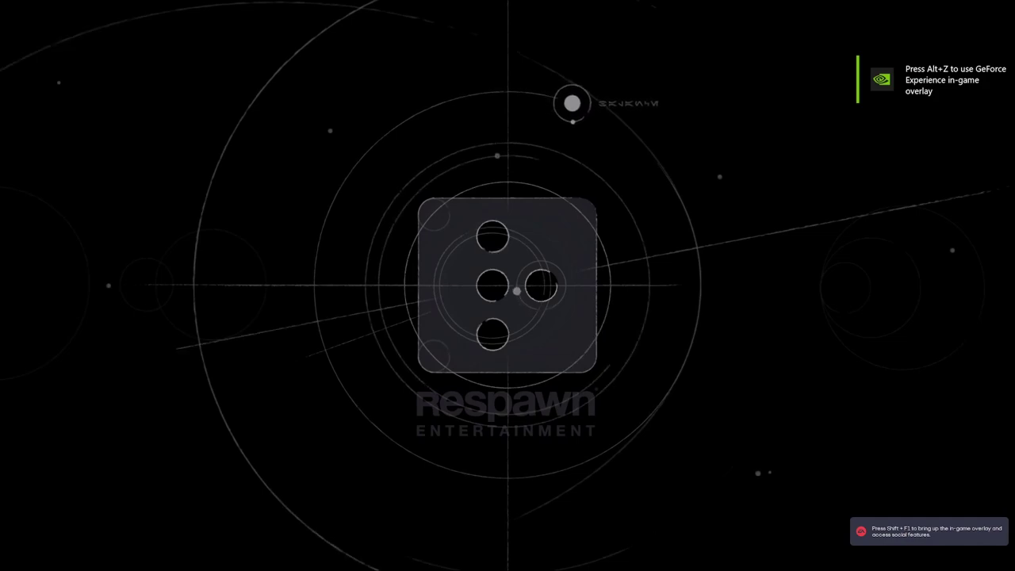
pyautogui.hotkey('alt', 'Tab')
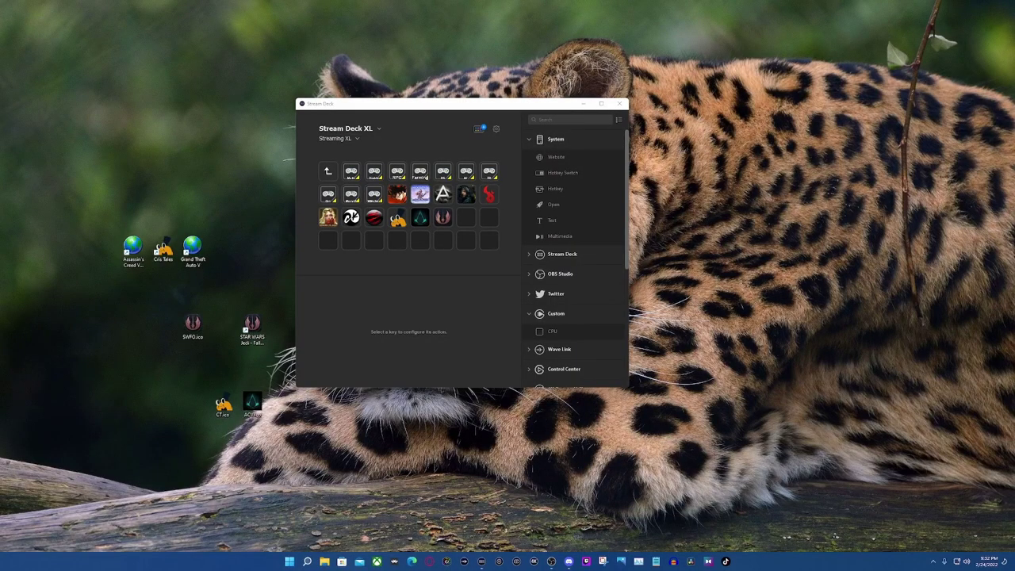
# Move SWFO.ico beside CT.ico on the Desktop.
pyautogui.moveTo(193, 325); pyautogui.dragTo(195, 404)
pyautogui.moveTo(283, 421); pyautogui.dragTo(174, 400)
pyautogui.click(169, 395)
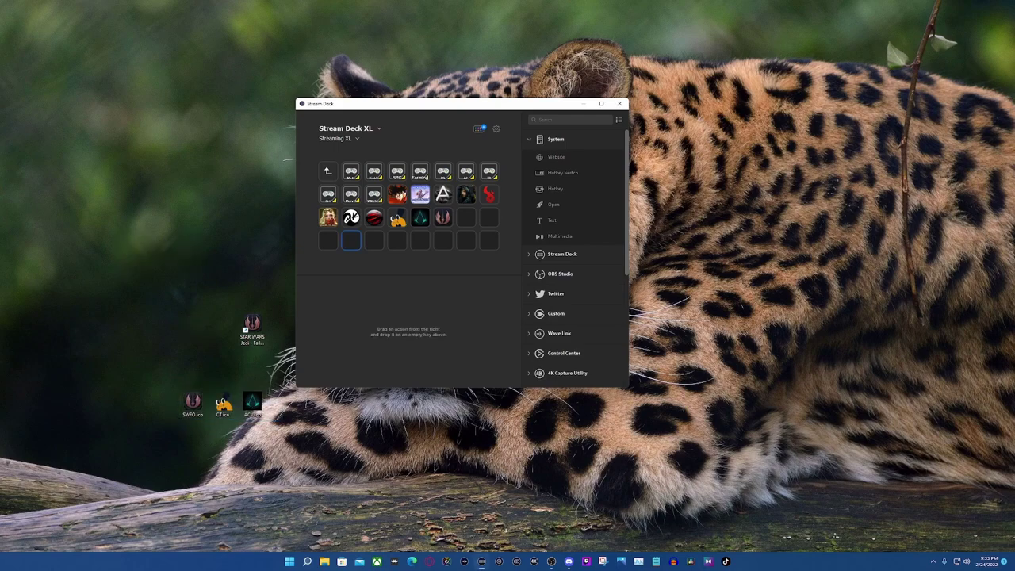
# Copy the App / File path from the Diablo II Resurrected key in the other game folder.
pyautogui.press('Escape')
pyautogui.click(443, 240)
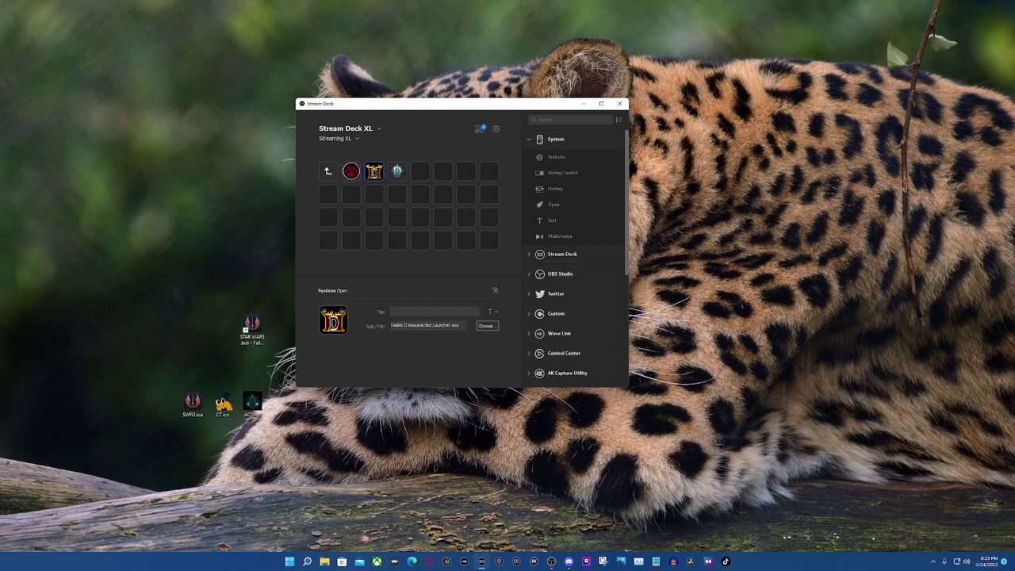
pyautogui.moveTo(391, 325); pyautogui.dragTo(460, 330)
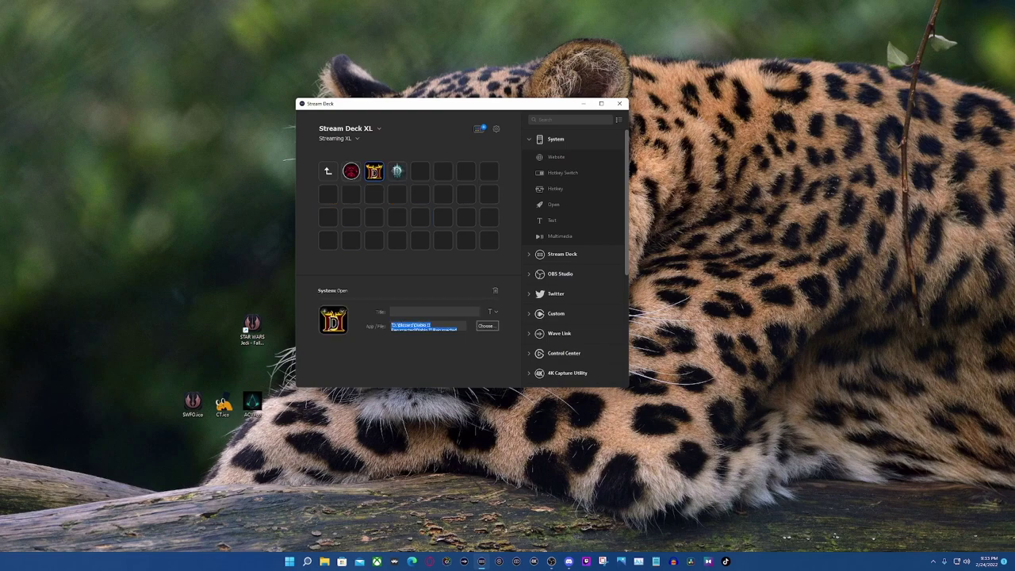
pyautogui.click(436, 326)
pyautogui.scroll(-1, 428, 326)
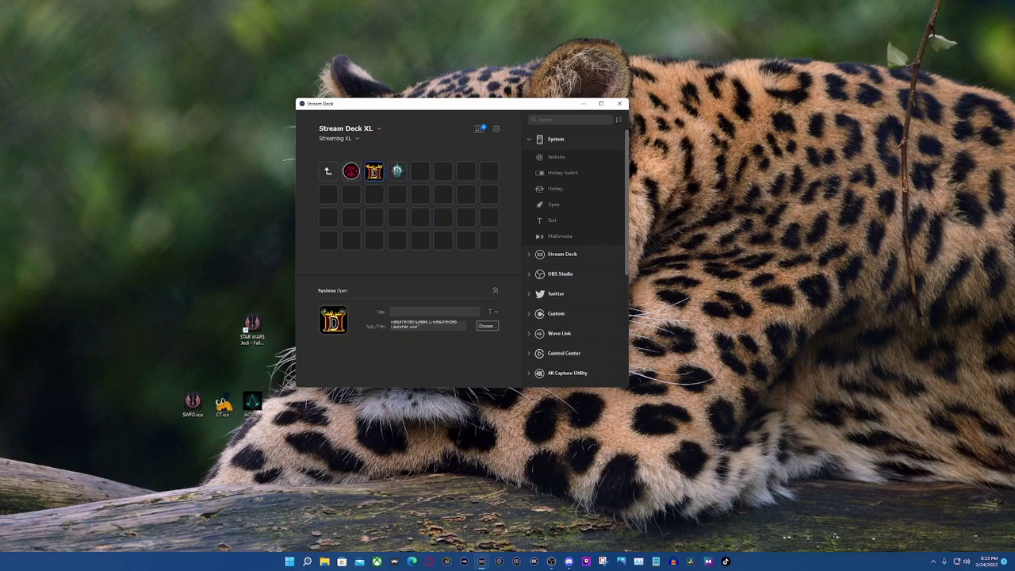
# Return to the games folder, add an Open action after the Fallen Order key, and paste the Diablo II Resurrected Launcher.exe path into it.
pyautogui.click(328, 172)
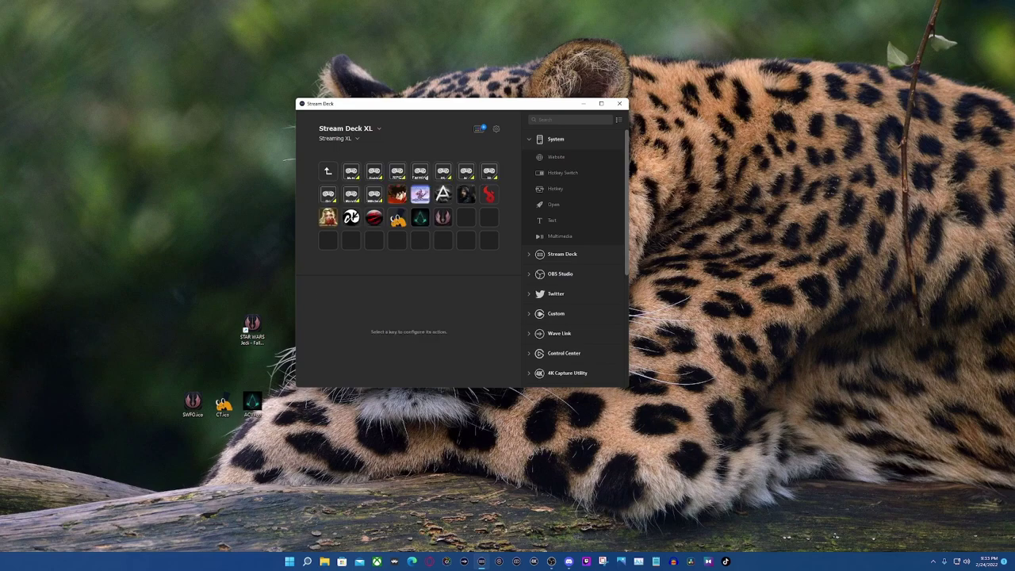
pyautogui.moveTo(539, 205); pyautogui.dragTo(466, 219)
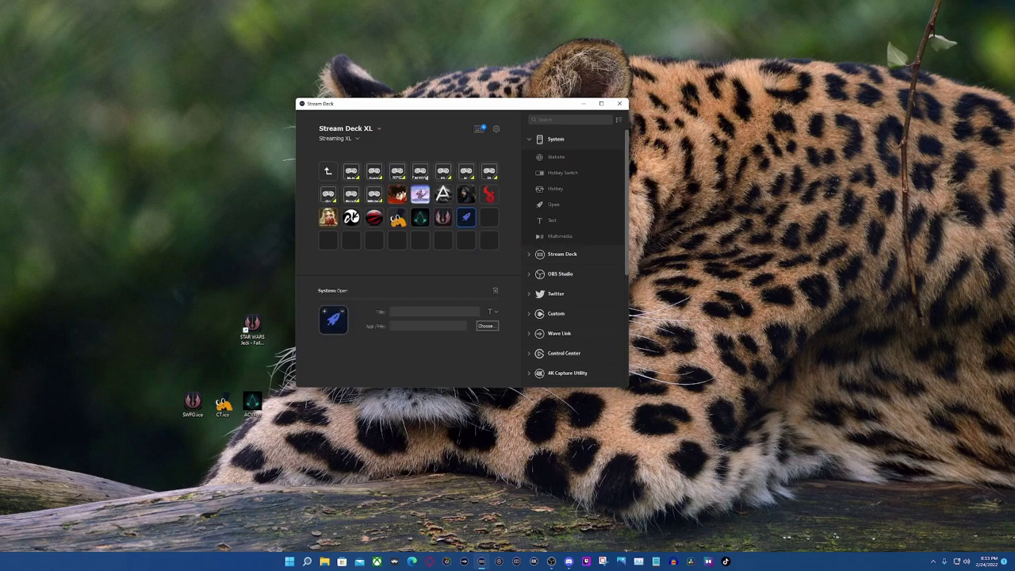
pyautogui.hotkey('ctrl', 'v')
# Choose Diablo II Resurrected Launcher.exe from the Blizzard folder on Storage (D:) as the key's file, and clear the key's title.
pyautogui.click(342, 311)
pyautogui.click(363, 326)
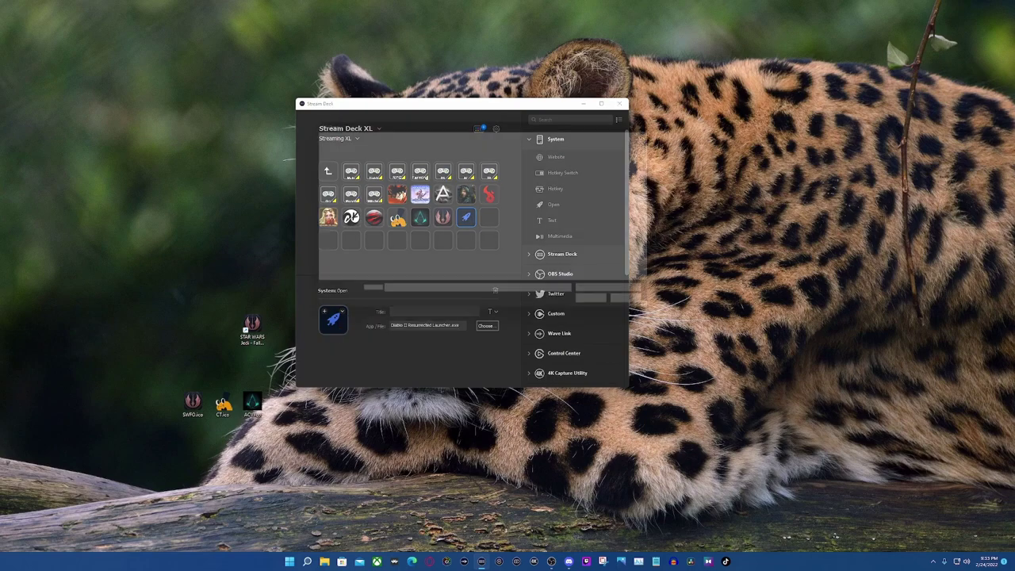
pyautogui.scroll(-1, 412, 223)
pyautogui.click(412, 236)
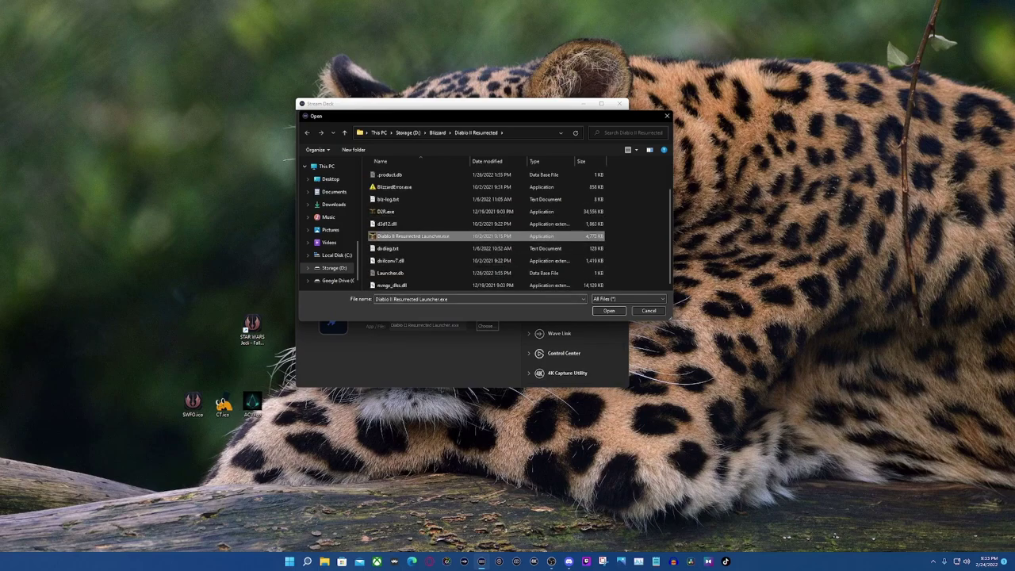
pyautogui.click(609, 310)
pyautogui.doubleClick(393, 312)
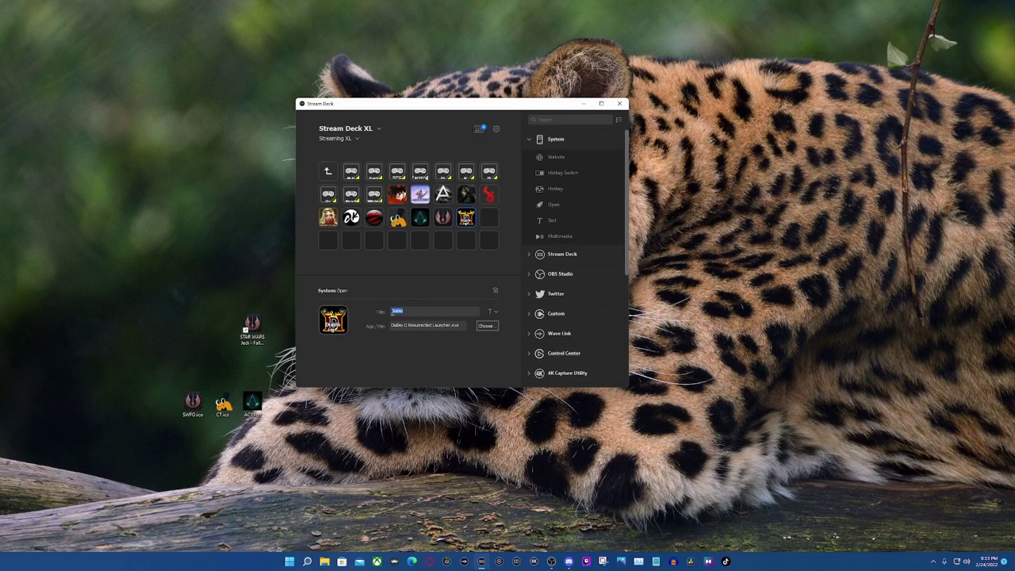
pyautogui.press('BackSpace')
# Add an Open action for GalaxyClient.exe on the empty key after the Diablo II key.
pyautogui.click(489, 217)
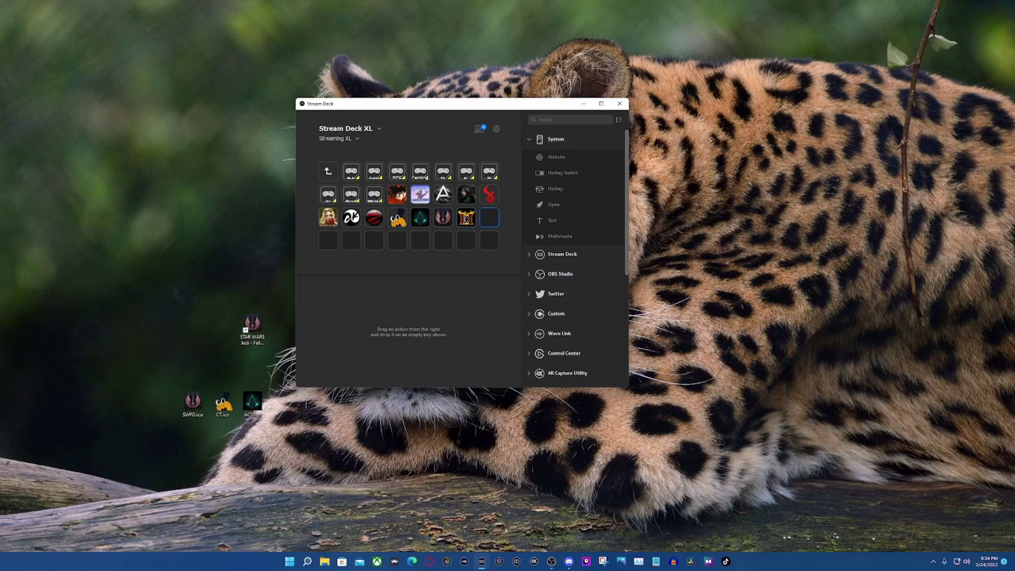
pyautogui.moveTo(554, 204); pyautogui.dragTo(489, 218)
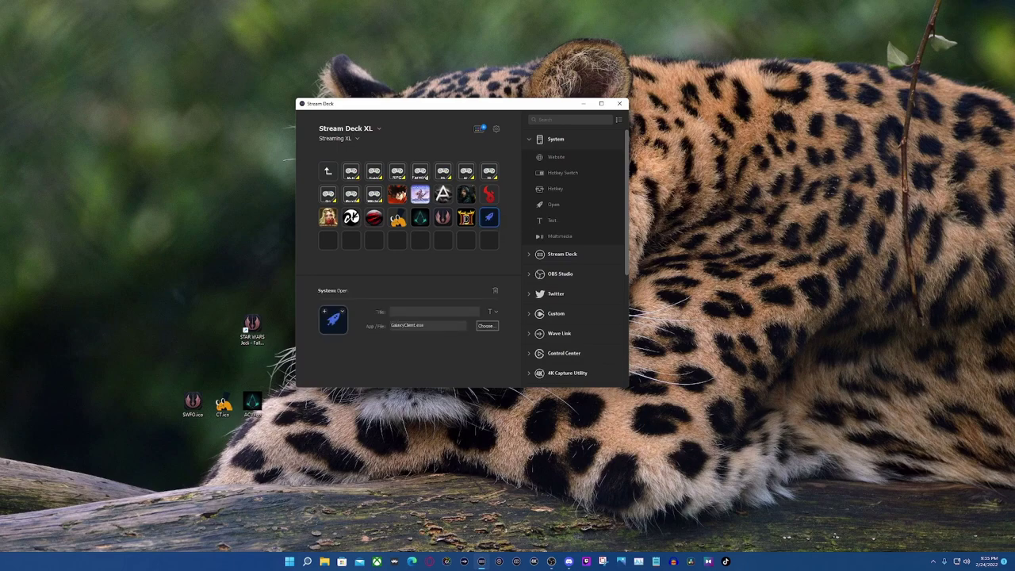
# Try to choose Diablo.exe from the GOG Galaxy Games\Diablo folder as the new key's file.
pyautogui.click(487, 326)
pyautogui.scroll(-7, 479, 210)
pyautogui.scroll(3, 389, 222)
pyautogui.doubleClick(388, 199)
pyautogui.doubleClick(388, 173)
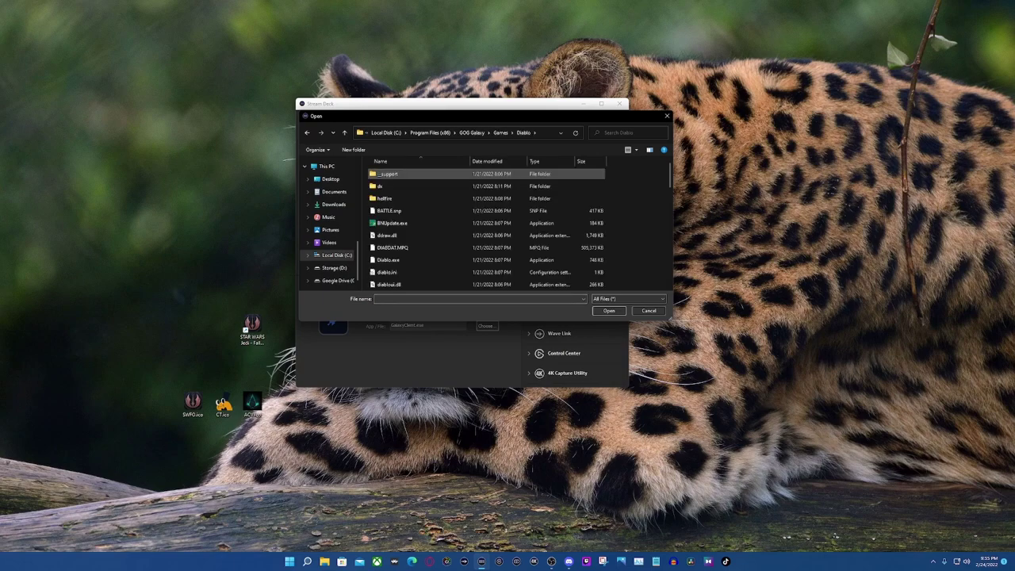
pyautogui.scroll(-4, 397, 236)
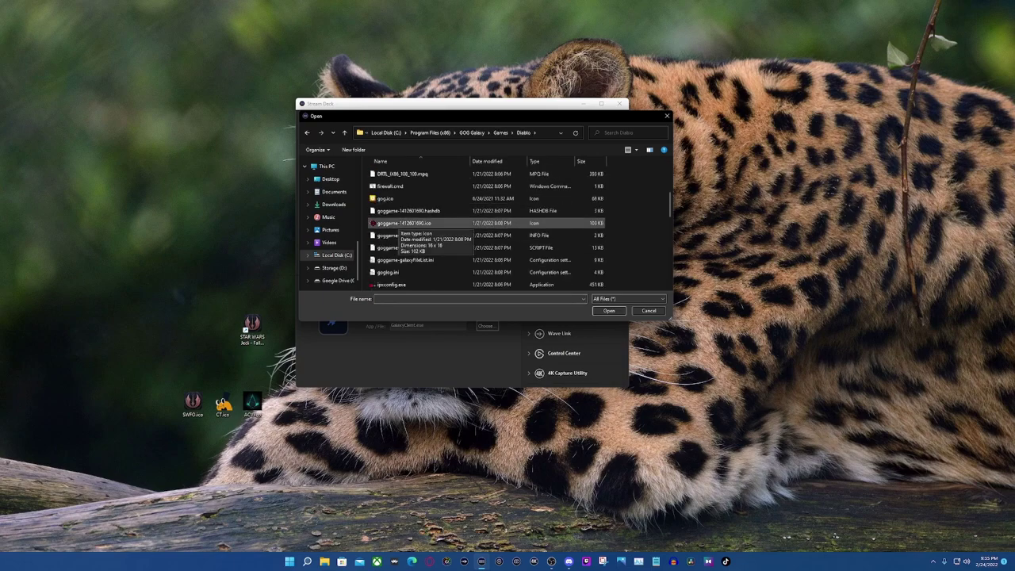
pyautogui.scroll(-4, 397, 238)
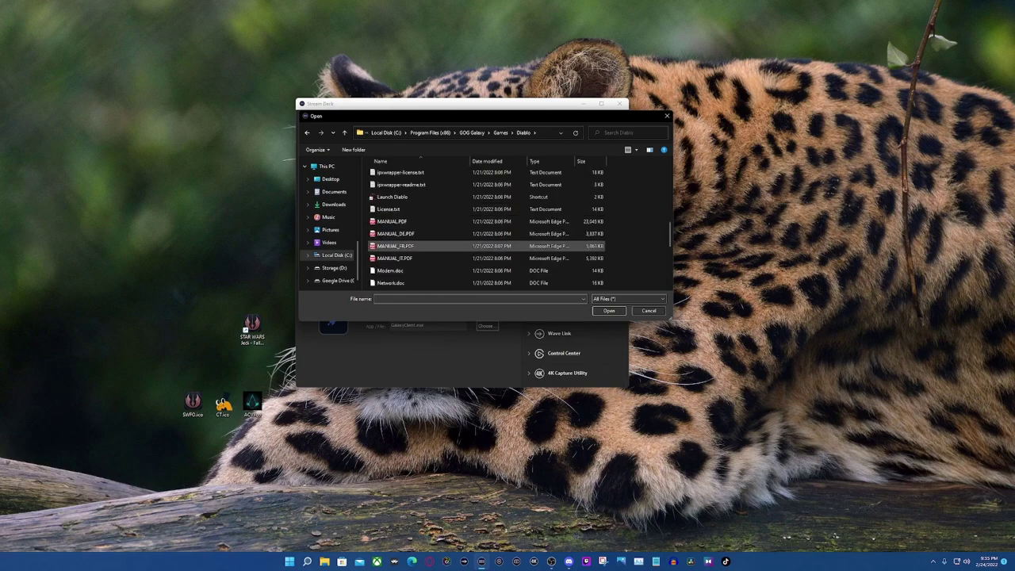
pyautogui.scroll(6, 392, 206)
pyautogui.click(389, 223)
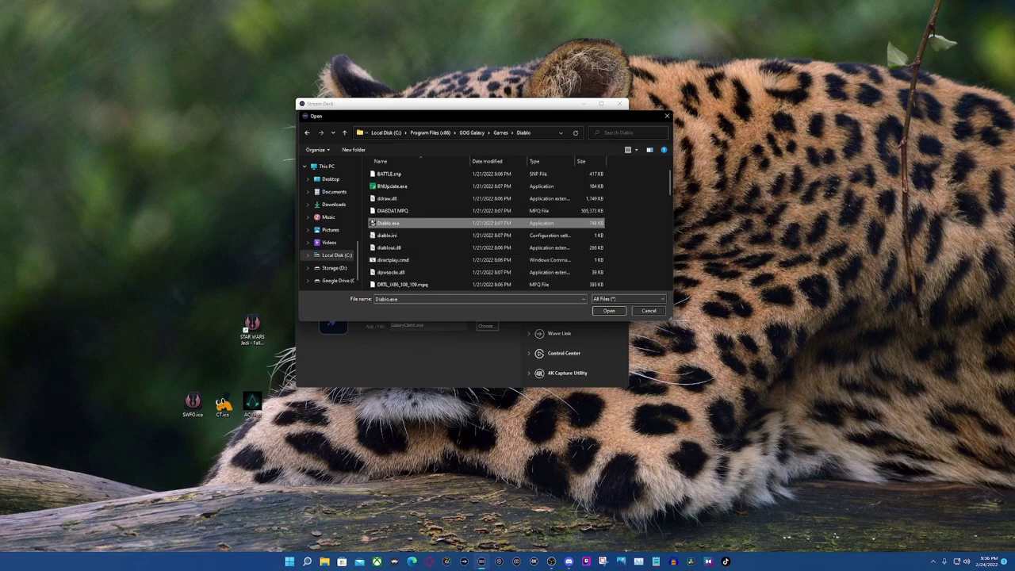
pyautogui.press('Return')
pyautogui.press('BackSpace')
pyautogui.click(429, 326)
pyautogui.press('Return')
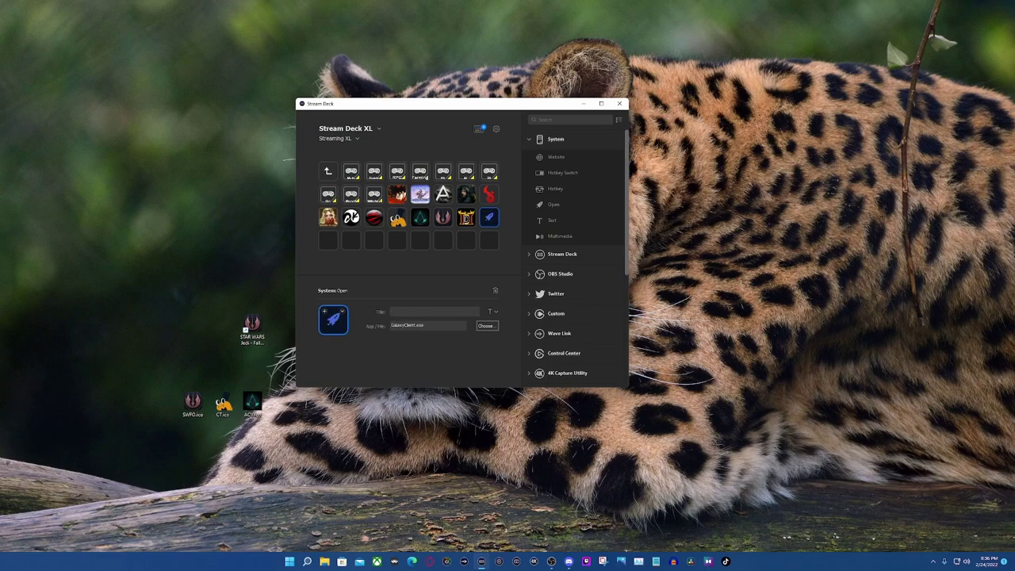
# Set the GalaxyClient.exe key's icon from goggame-1412601690.ico in the GOG Galaxy Diablo folder.
pyautogui.press('super+e')
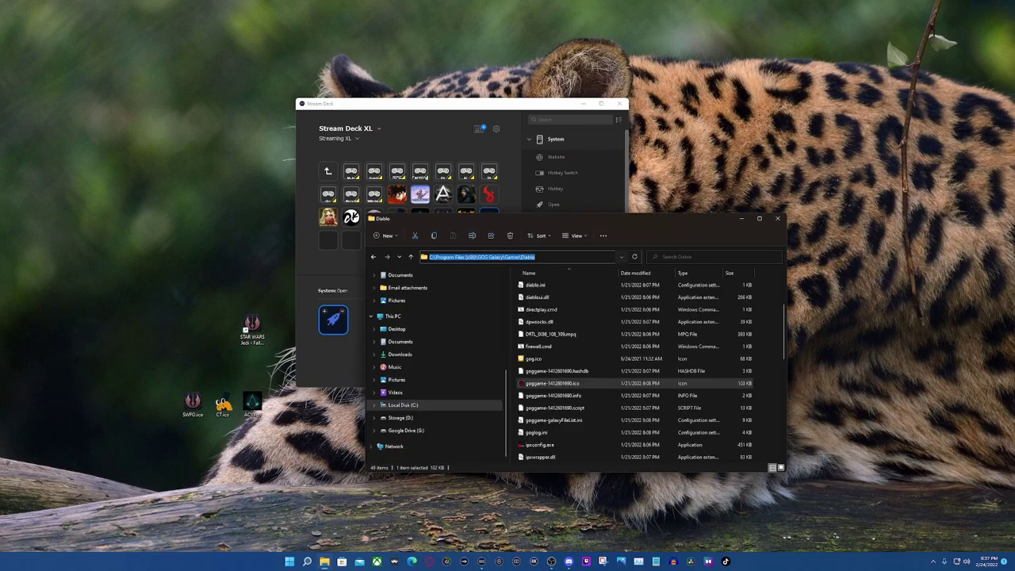
pyautogui.click(339, 350)
pyautogui.click(342, 312)
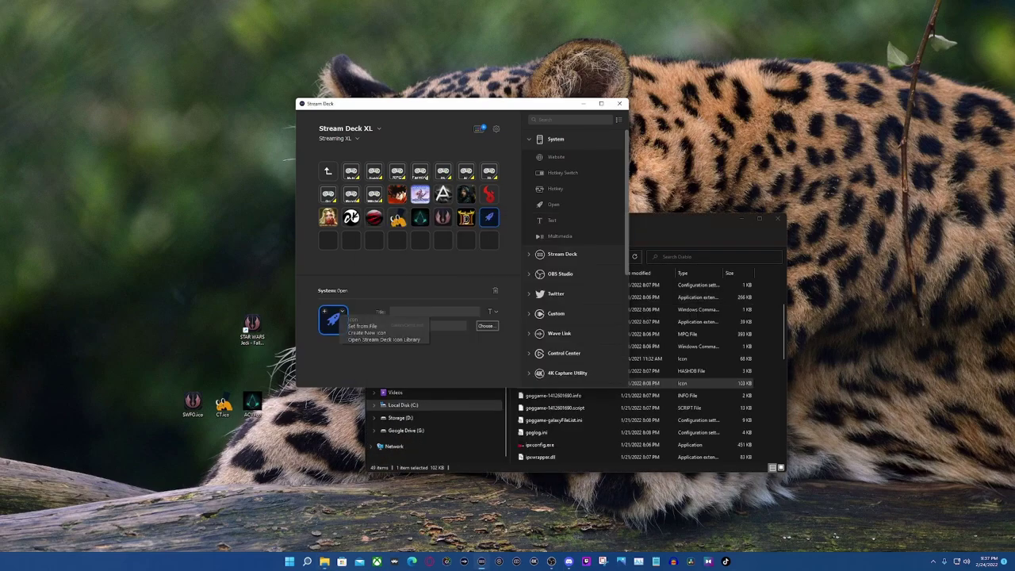
pyautogui.click(362, 326)
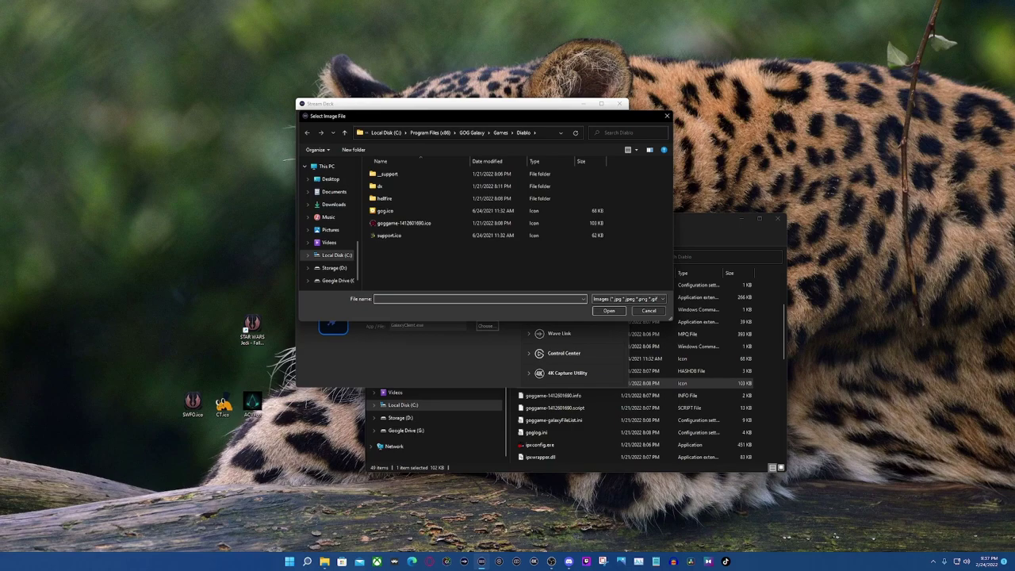
pyautogui.click(405, 224)
pyautogui.click(609, 311)
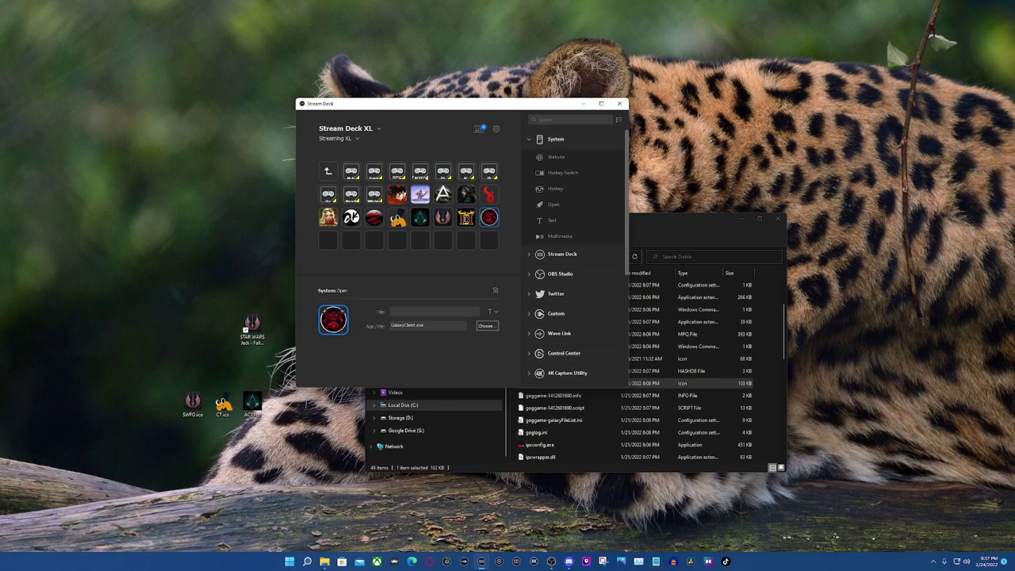
# Copy the steam://rungameid URL from the fourth key in the second row into a new Website action on the fourth row's first key.
pyautogui.click(420, 263)
pyautogui.click(329, 240)
pyautogui.click(397, 195)
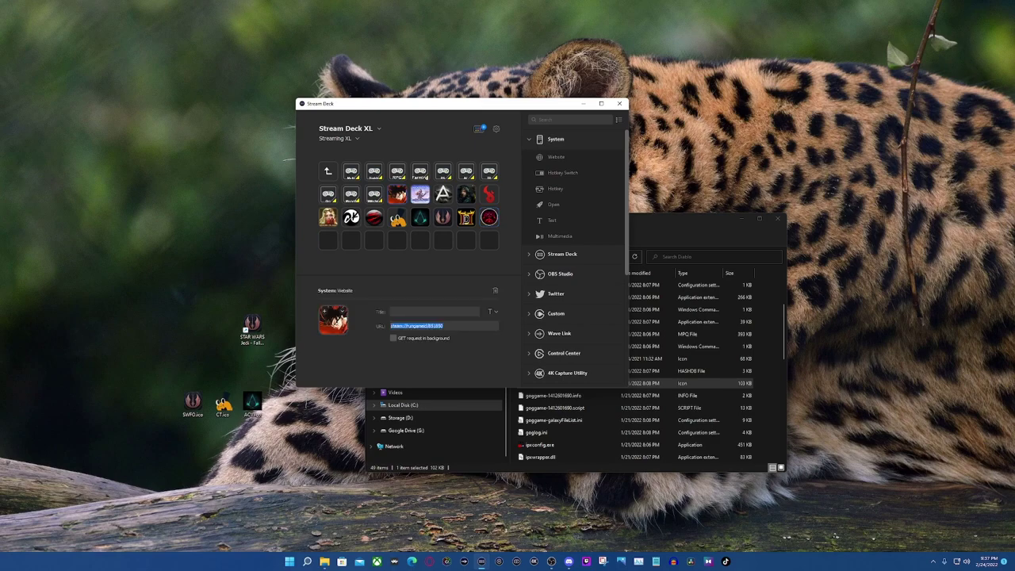
pyautogui.press('Escape')
pyautogui.moveTo(553, 156); pyautogui.dragTo(327, 241)
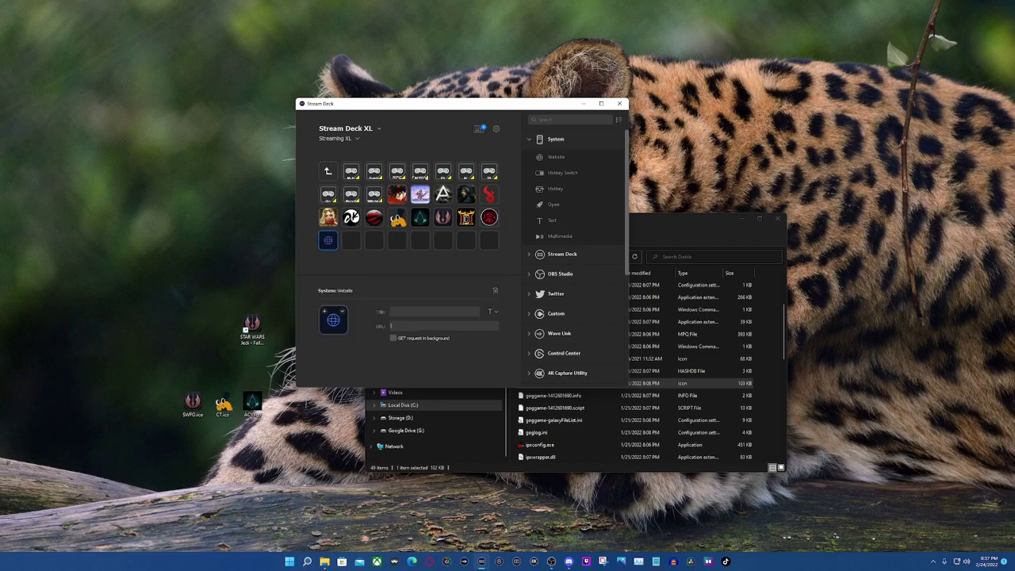
pyautogui.hotkey('ctrl', 'v')
# Start setting the Website key's icon from a file and browse to C:\Program Files (x86)\Steam\steam\games.
pyautogui.click(342, 312)
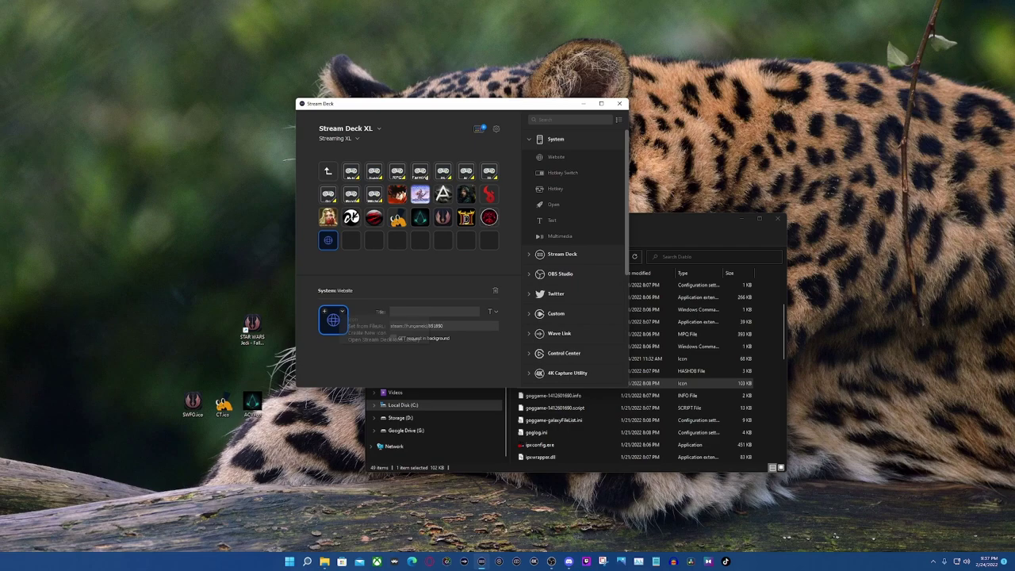
pyautogui.click(364, 326)
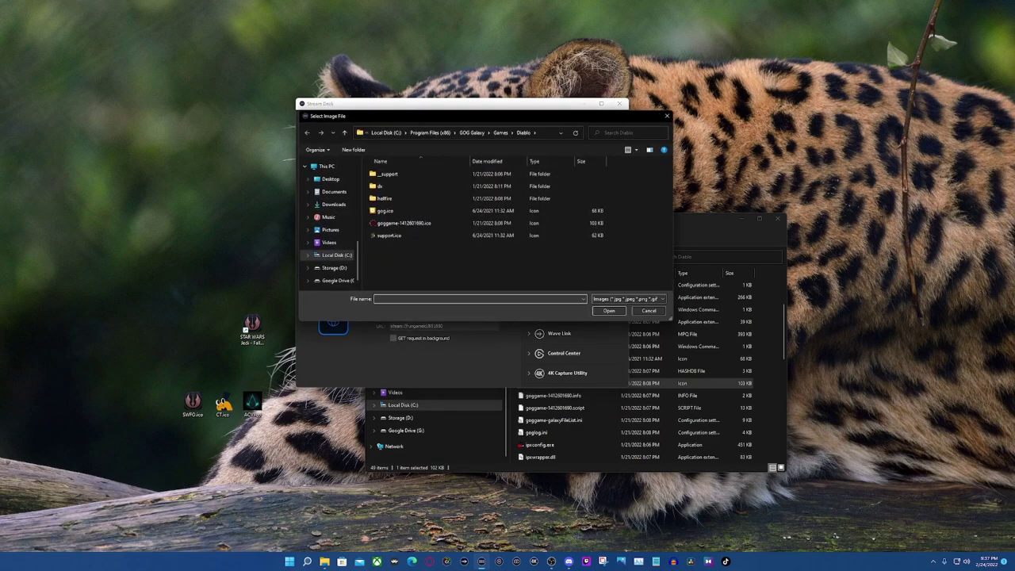
pyautogui.click(329, 255)
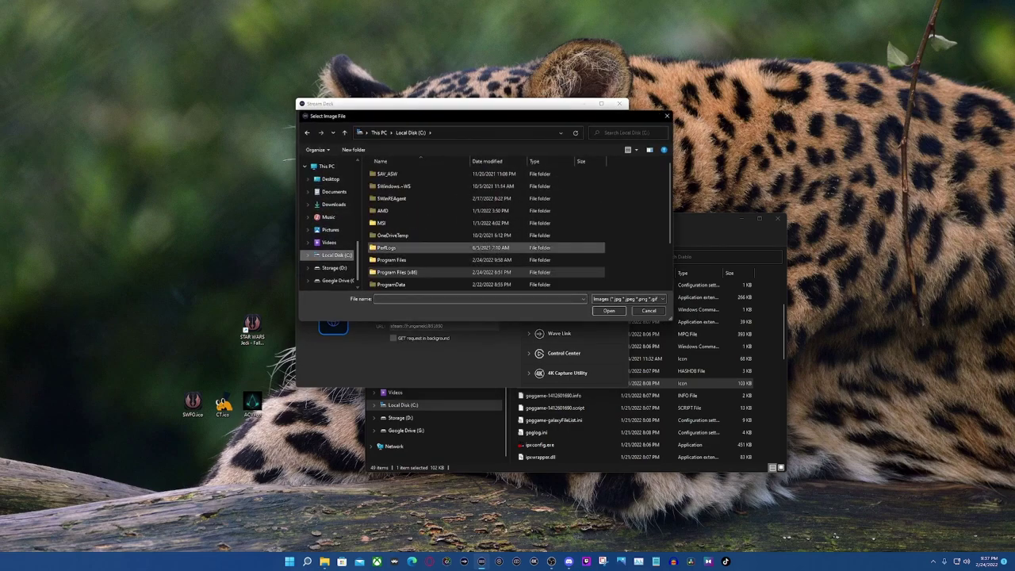
pyautogui.scroll(-1, 421, 248)
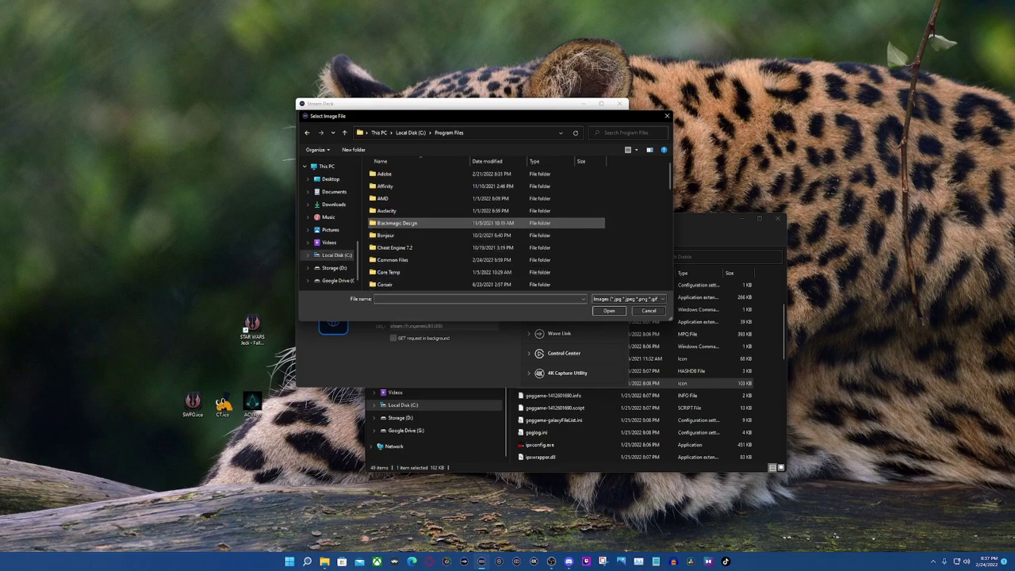
pyautogui.doubleClick(416, 236)
pyautogui.scroll(-4, 416, 258)
pyautogui.scroll(-3, 444, 238)
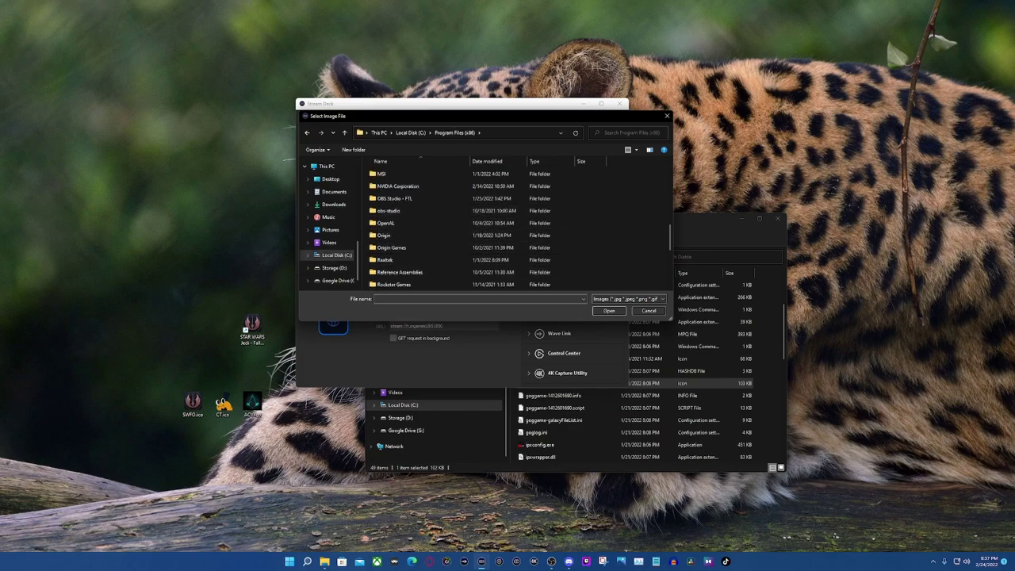
pyautogui.doubleClick(384, 223)
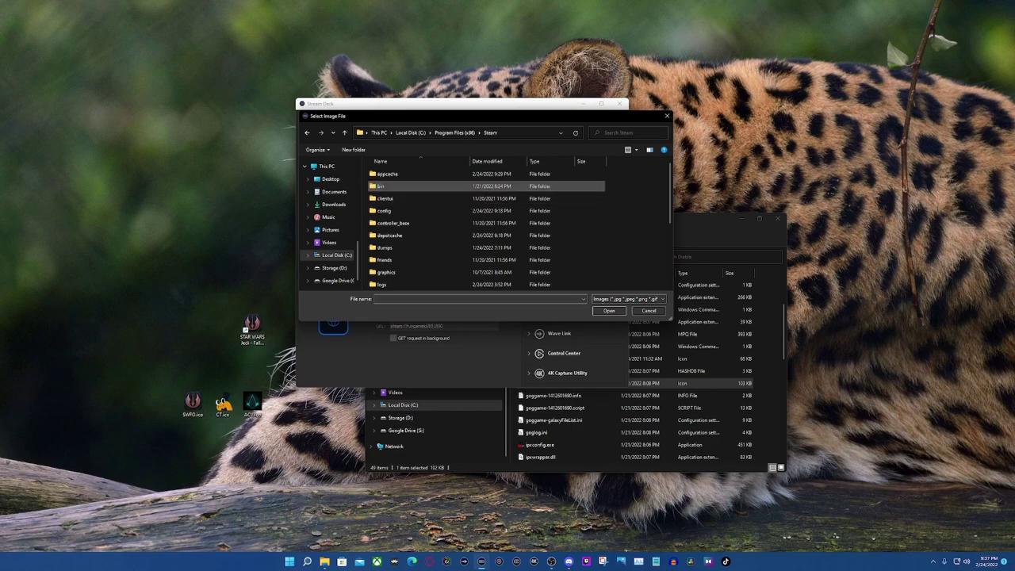
pyautogui.scroll(-3, 428, 247)
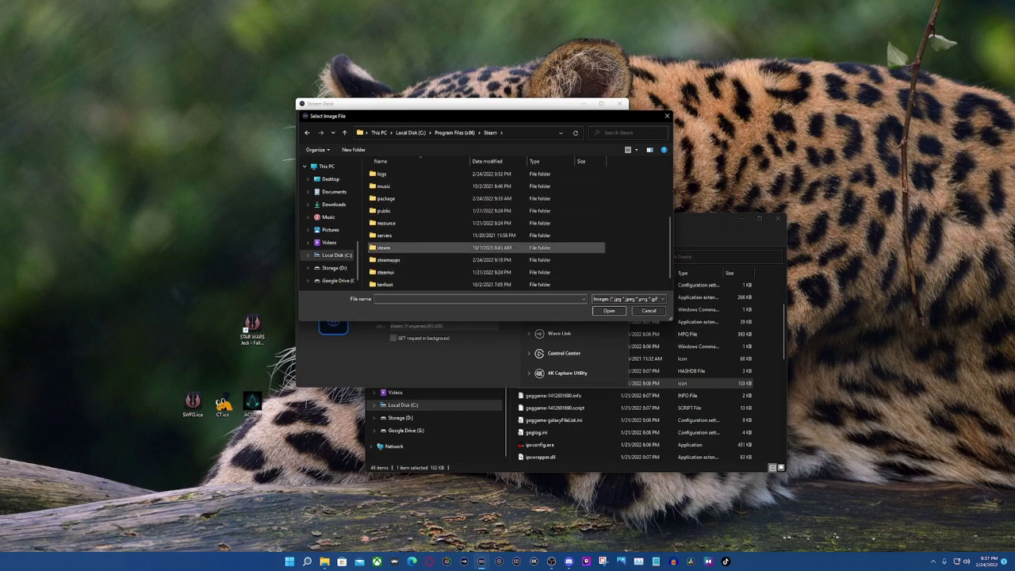
pyautogui.doubleClick(428, 247)
pyautogui.doubleClick(428, 186)
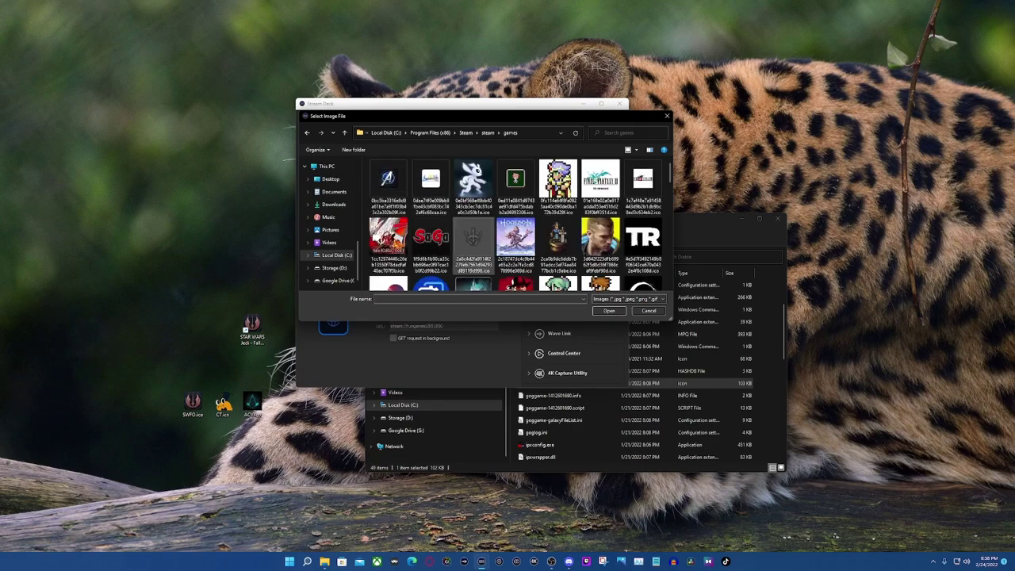
# Set the Website key's icon to the .ico file with the same red artwork as the original Steam game key.
pyautogui.scroll(-1, 514, 258)
pyautogui.scroll(-5, 516, 261)
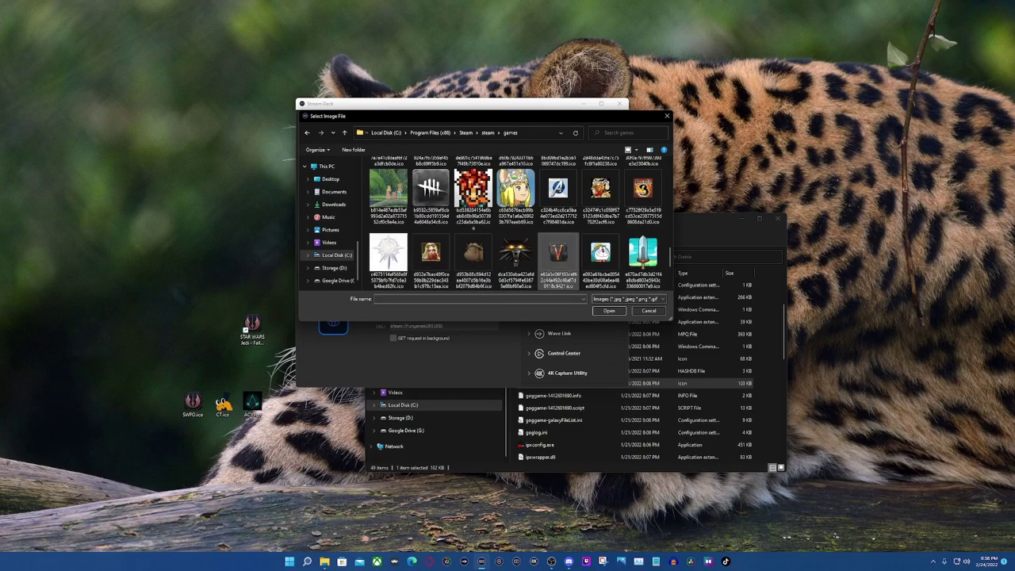
pyautogui.scroll(1, 515, 238)
pyautogui.click(516, 238)
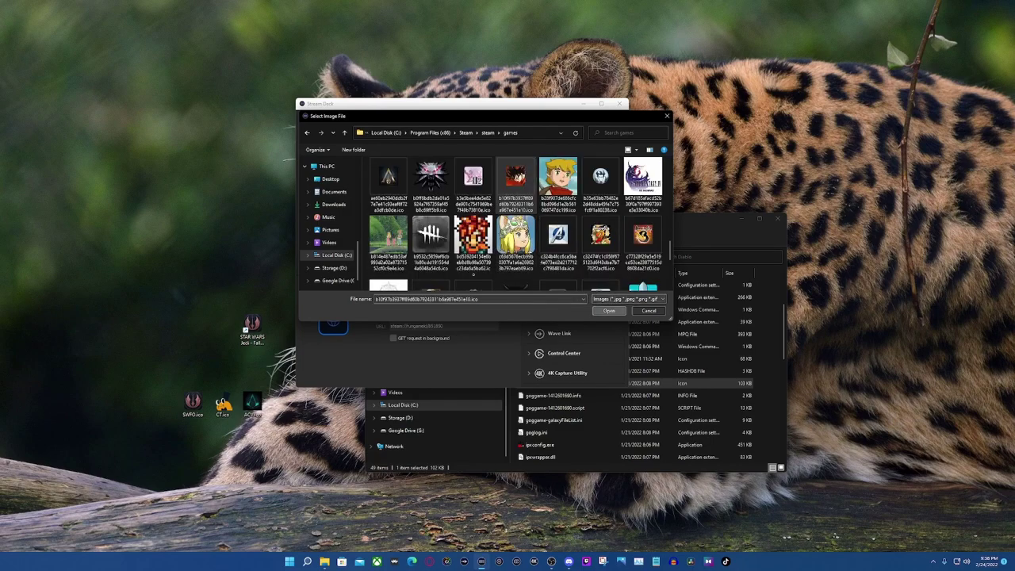
pyautogui.click(609, 310)
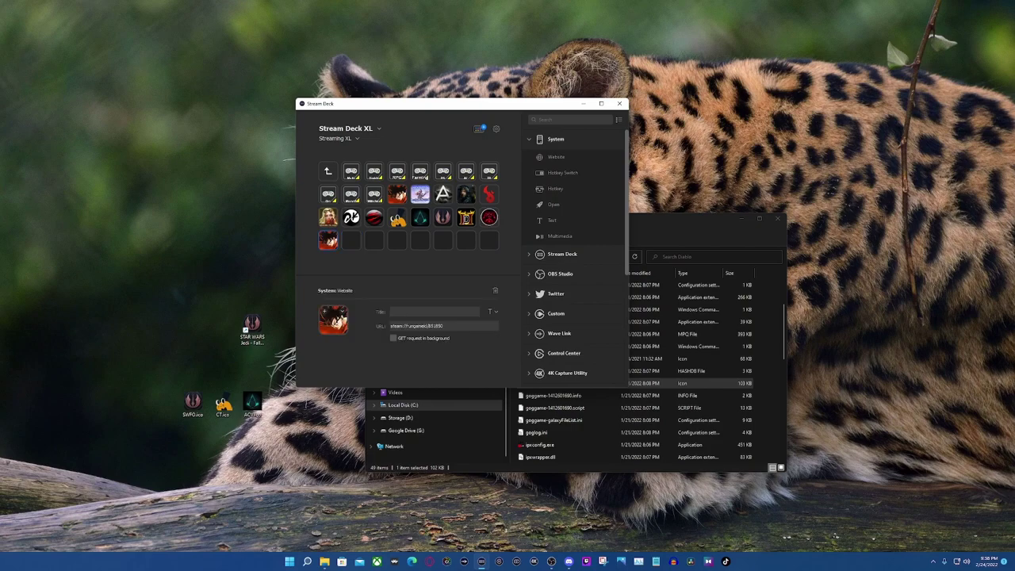
# Go back to the Streaming XL profile's first page and reopen the games folder.
pyautogui.click(328, 172)
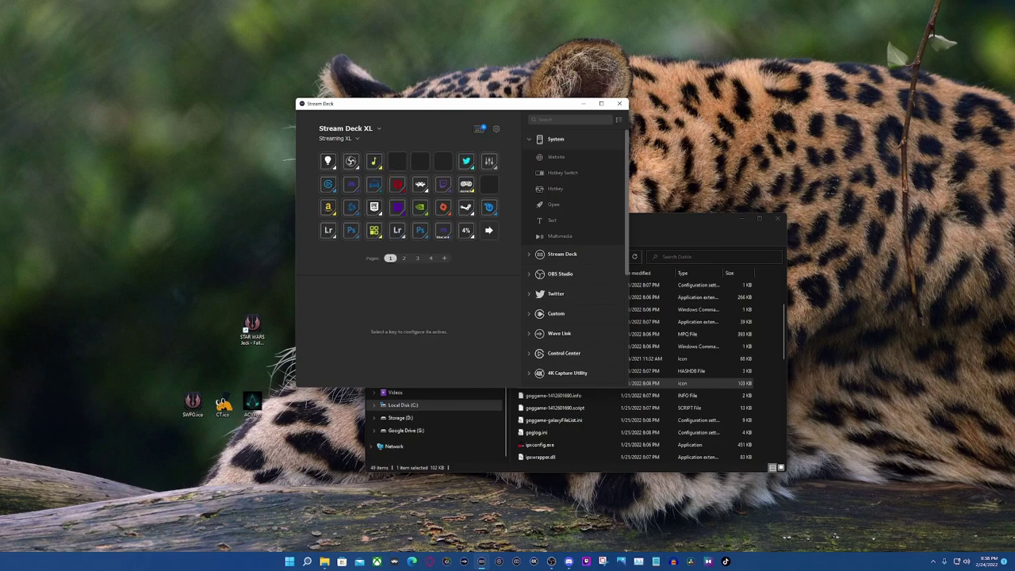
pyautogui.doubleClick(466, 185)
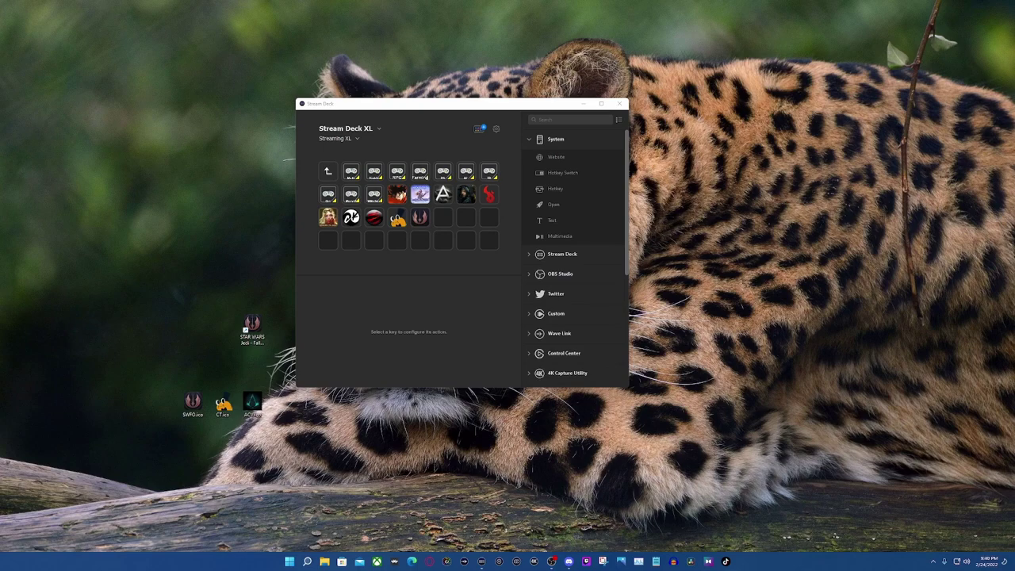
# Delete the STAR WARS Jedi shortcut and the three .ico files from the desktop, moving the Stream Deck window out of the way.
pyautogui.moveTo(448, 104); pyautogui.dragTo(644, 184)
pyautogui.moveTo(189, 264); pyautogui.dragTo(338, 482)
pyautogui.rightClick(261, 352)
pyautogui.press('Escape')
pyautogui.moveTo(150, 280); pyautogui.dragTo(267, 478)
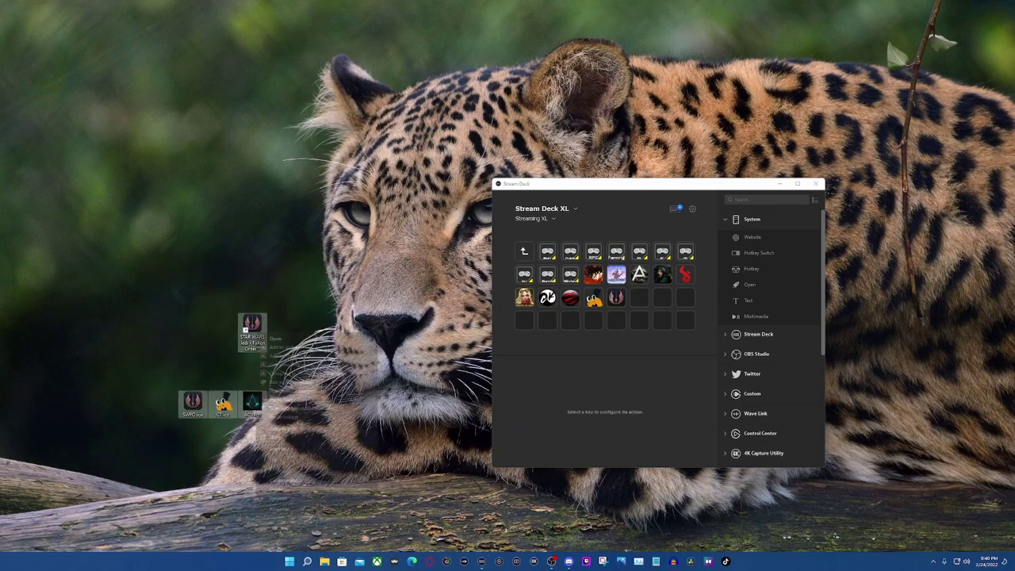
pyautogui.rightClick(254, 332)
pyautogui.click(277, 489)
pyautogui.moveTo(626, 183); pyautogui.dragTo(523, 179)
pyautogui.click(513, 317)
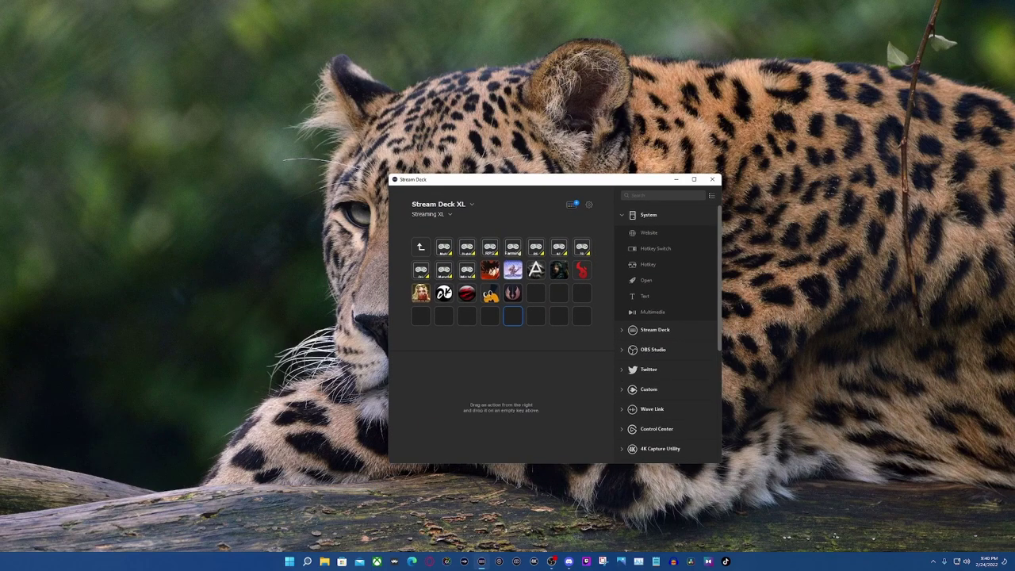
# Export the Stream Deck XL's Streaming XL profile to D:\Stream\Stream Deck as Streaming XL.streamDeckProfile, replacing the existing file, and close the preferences.
pyautogui.click(589, 204)
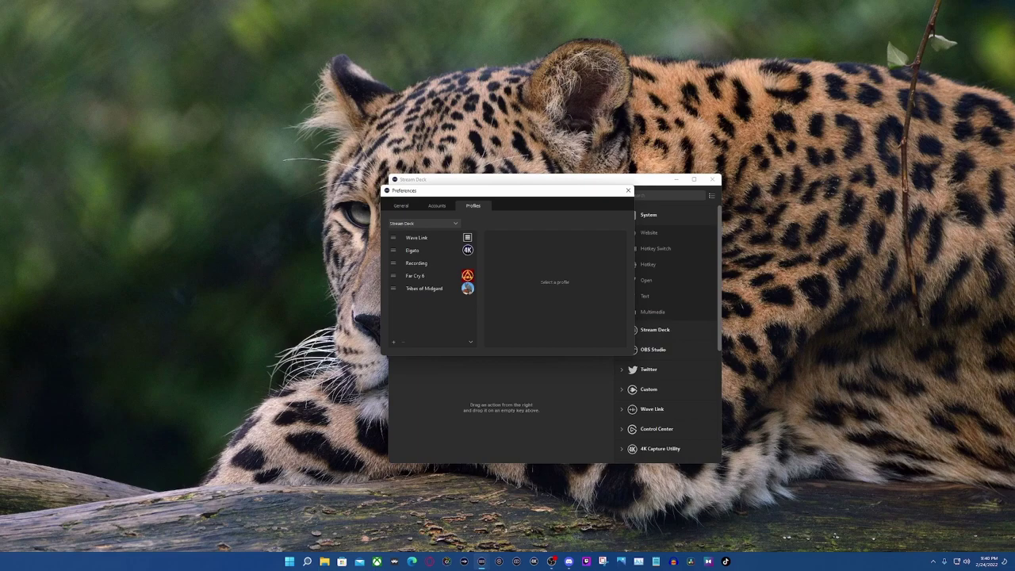
pyautogui.click(424, 224)
pyautogui.click(420, 257)
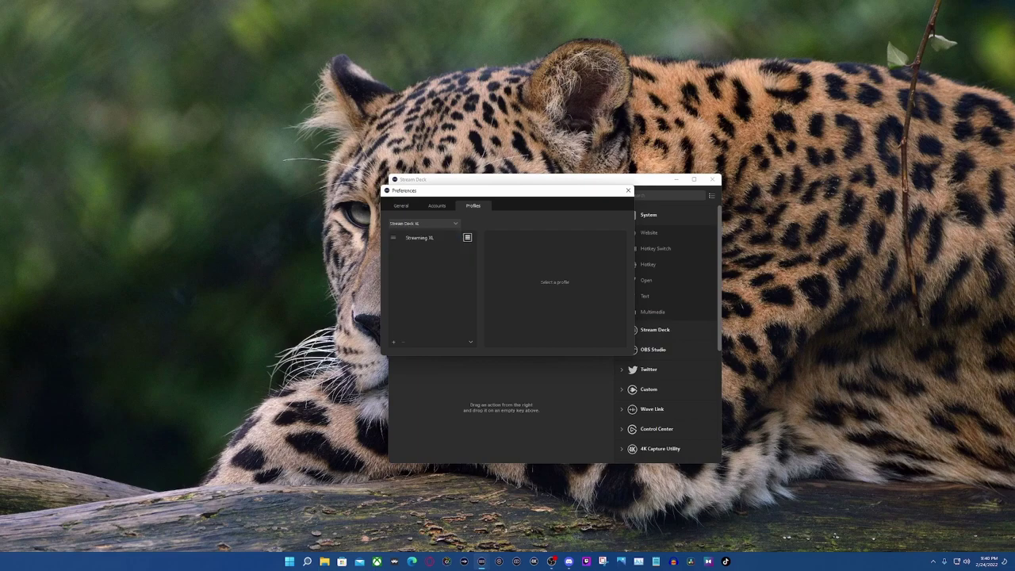
pyautogui.click(432, 237)
pyautogui.click(468, 237)
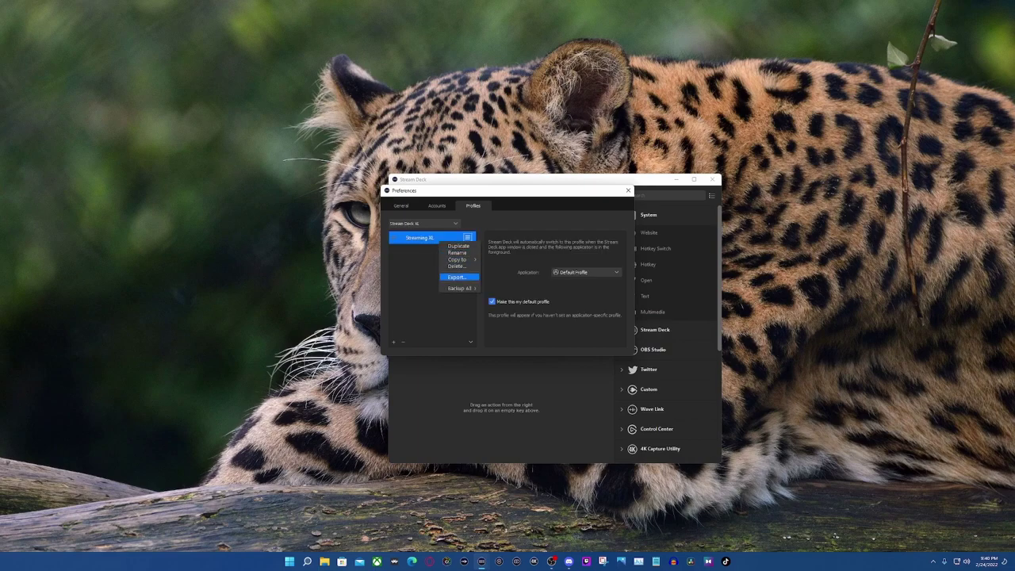
pyautogui.click(456, 278)
pyautogui.click(693, 396)
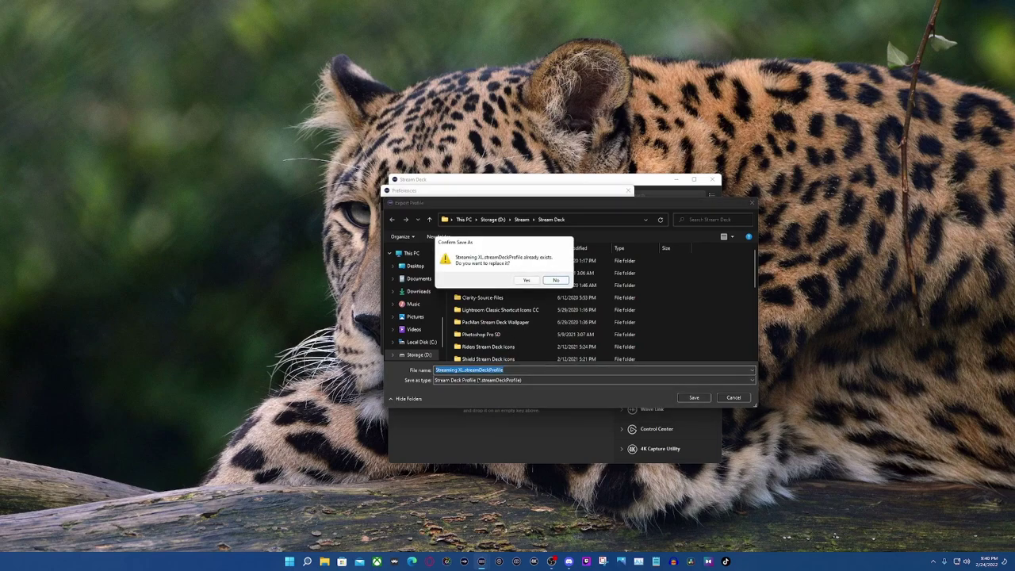
pyautogui.click(527, 280)
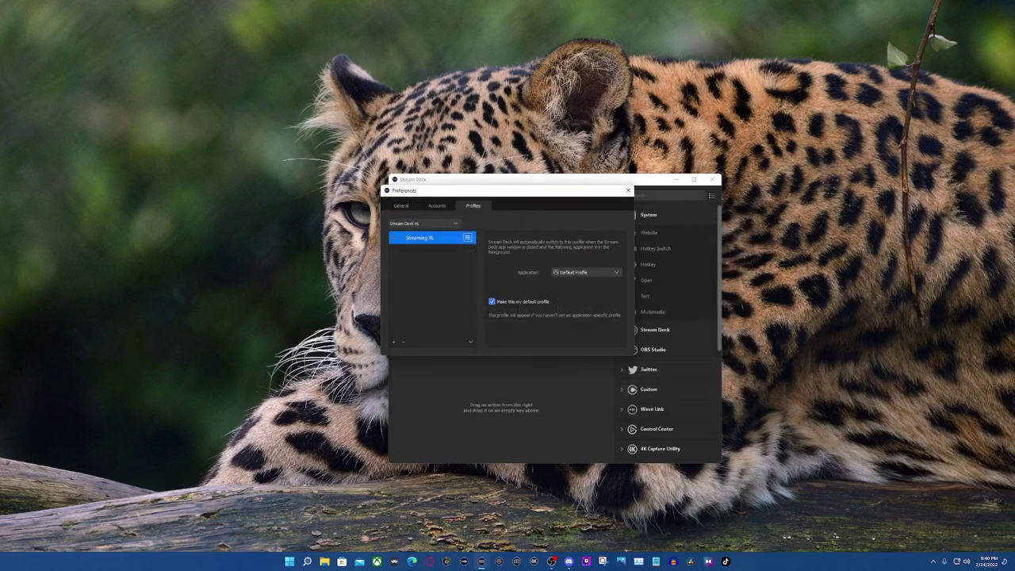
pyautogui.click(628, 190)
# Delete the Streaming XL profile from the Stream Deck XL and add a new blank profile.
pyautogui.doubleClick(421, 247)
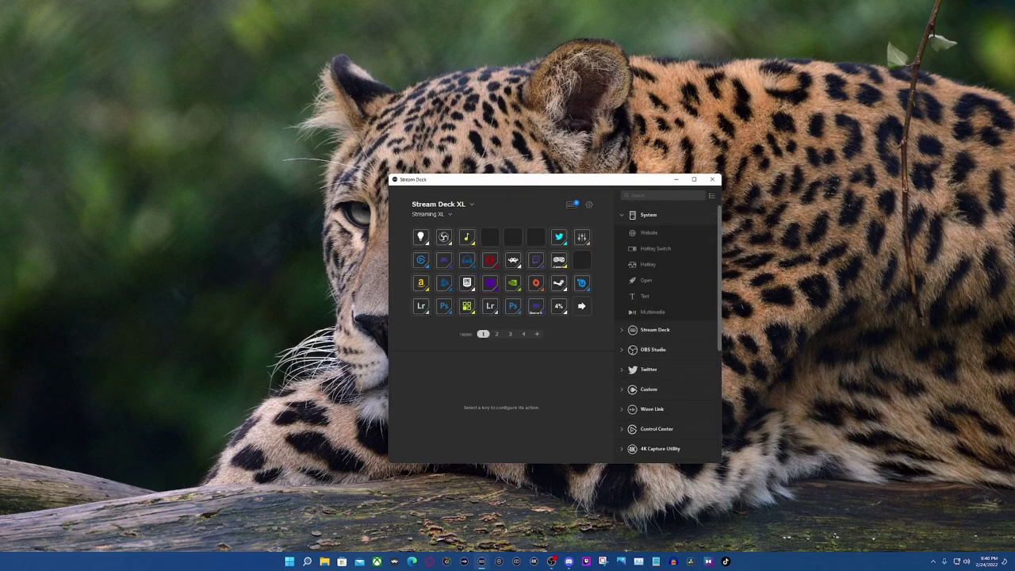
pyautogui.click(433, 215)
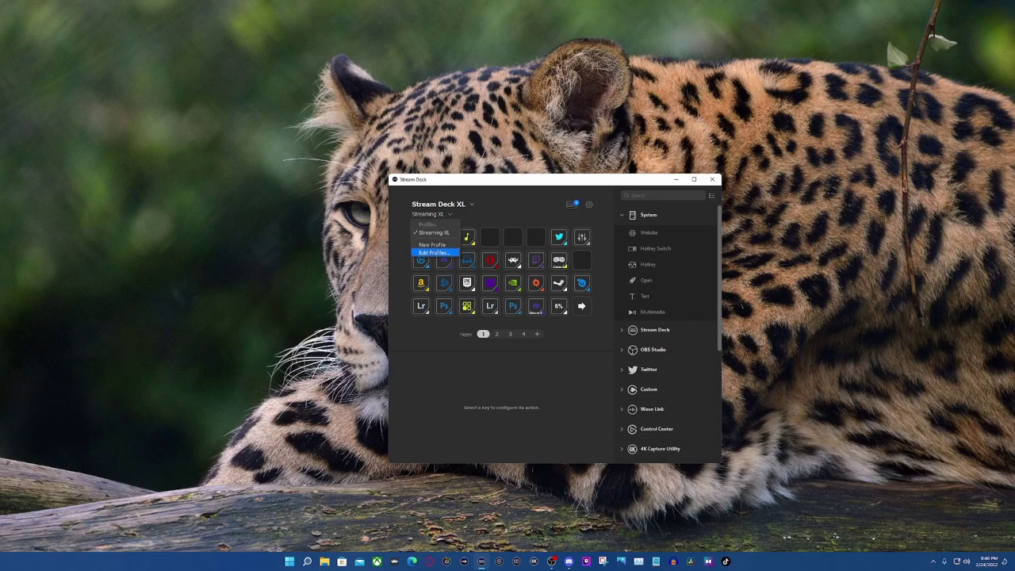
pyautogui.click(435, 253)
pyautogui.click(468, 238)
pyautogui.click(435, 278)
pyautogui.click(538, 294)
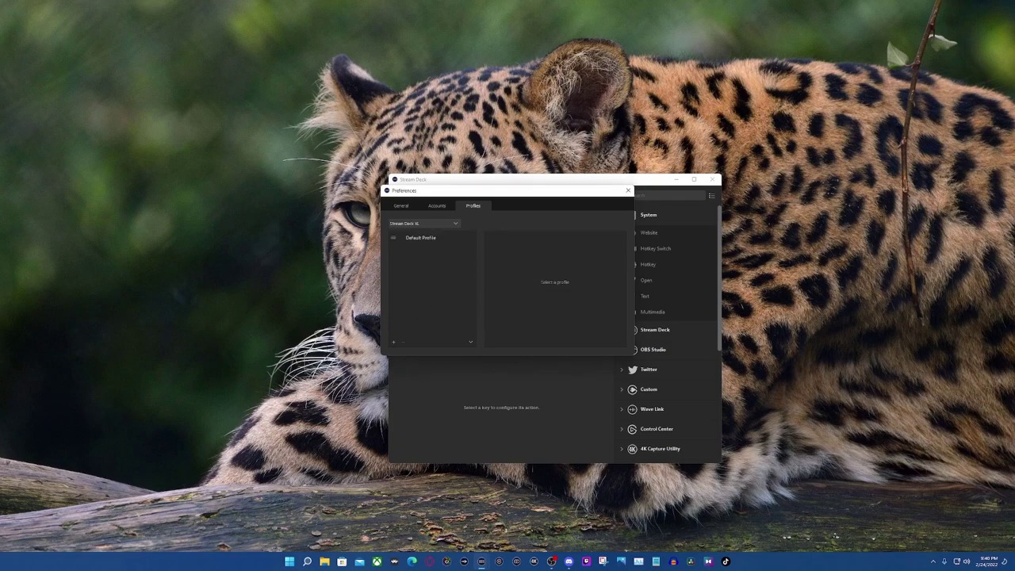
pyautogui.click(421, 238)
pyautogui.click(393, 343)
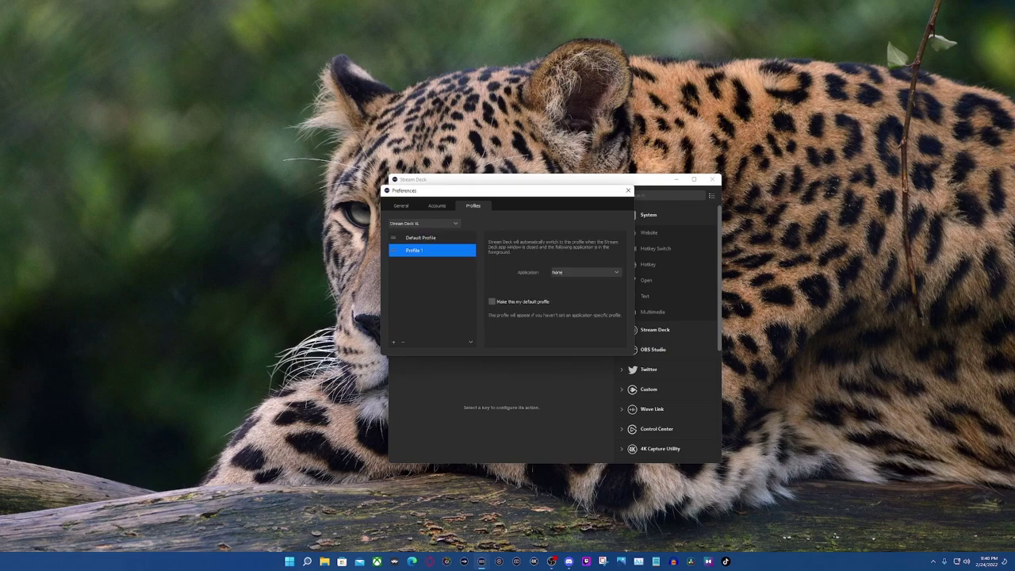
# Restore the Streaming XL profile from Streaming XL.streamDeckProfile in D:\Stream\Stream Deck, and close File Explorer.
pyautogui.press('super+e')
pyautogui.scroll(-2, 436, 373)
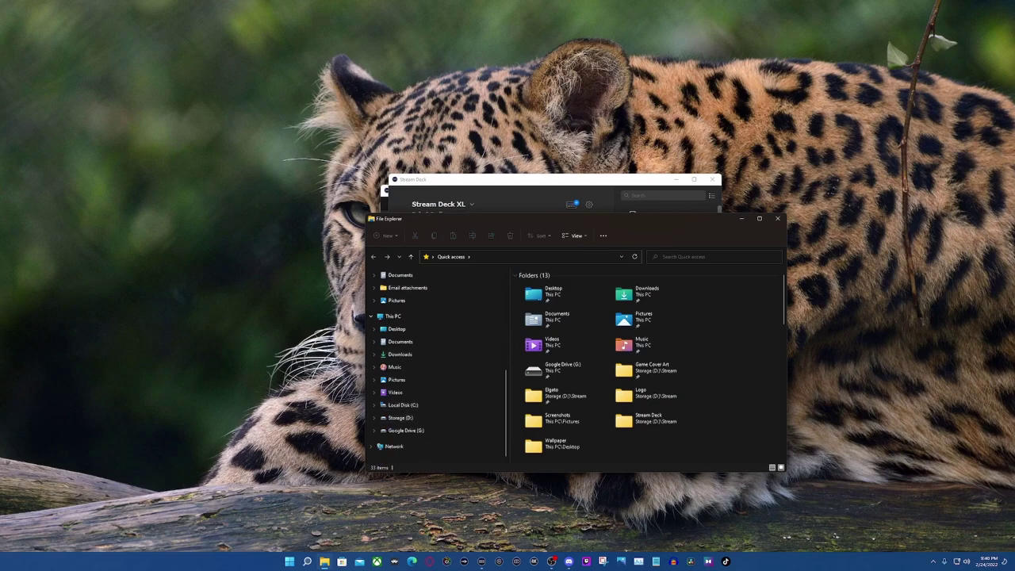
pyautogui.click(401, 418)
pyautogui.doubleClick(533, 420)
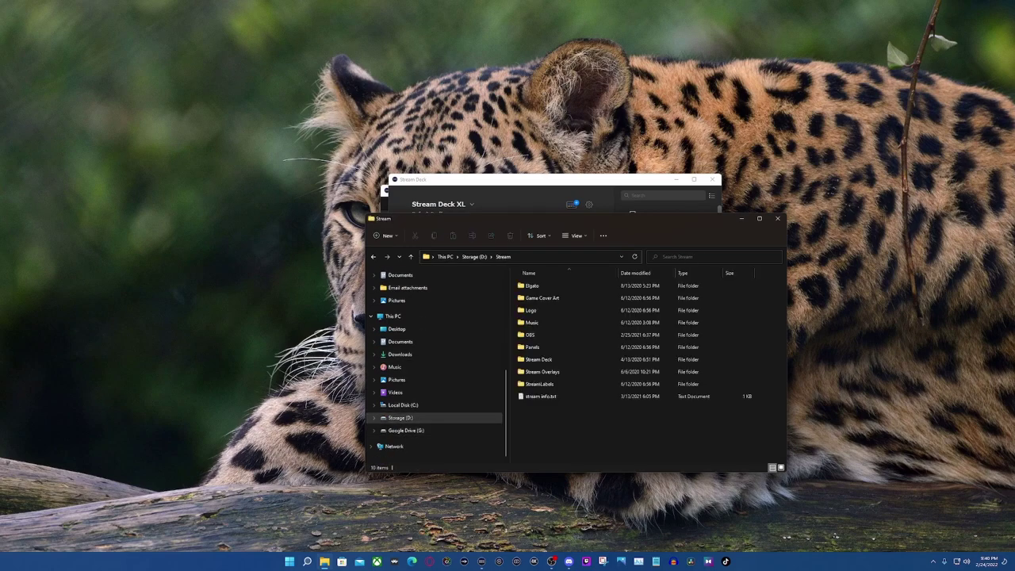
pyautogui.doubleClick(547, 360)
pyautogui.scroll(-9, 555, 397)
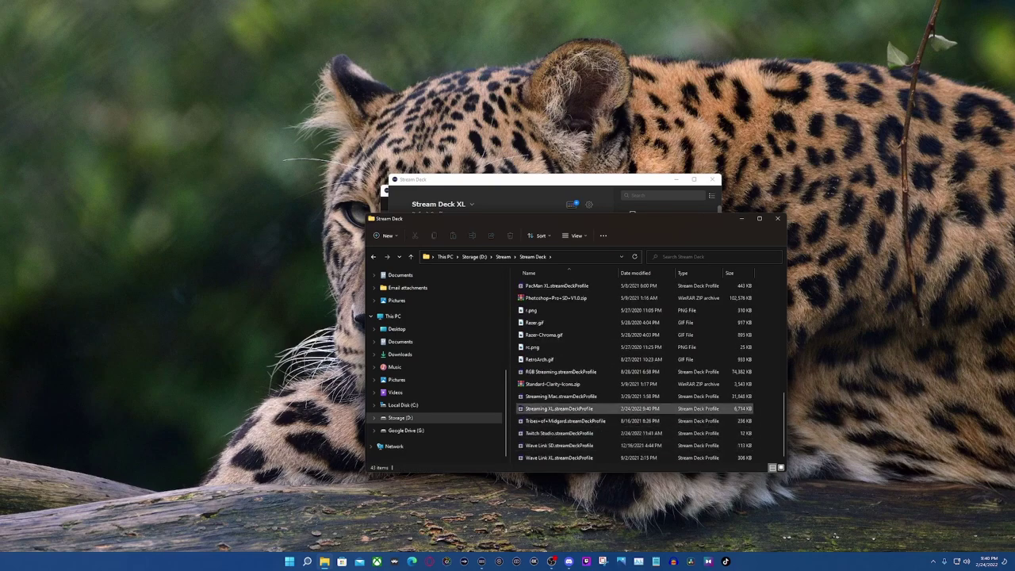
pyautogui.click(777, 218)
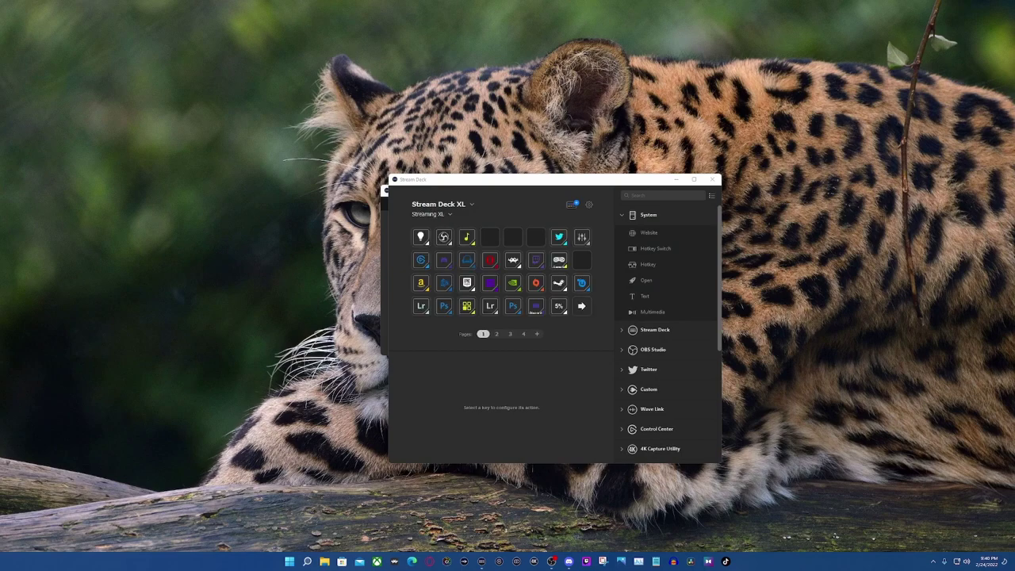
# Reopen the games folder of the Streaming XL profile and close the Stream Deck window.
pyautogui.click(514, 317)
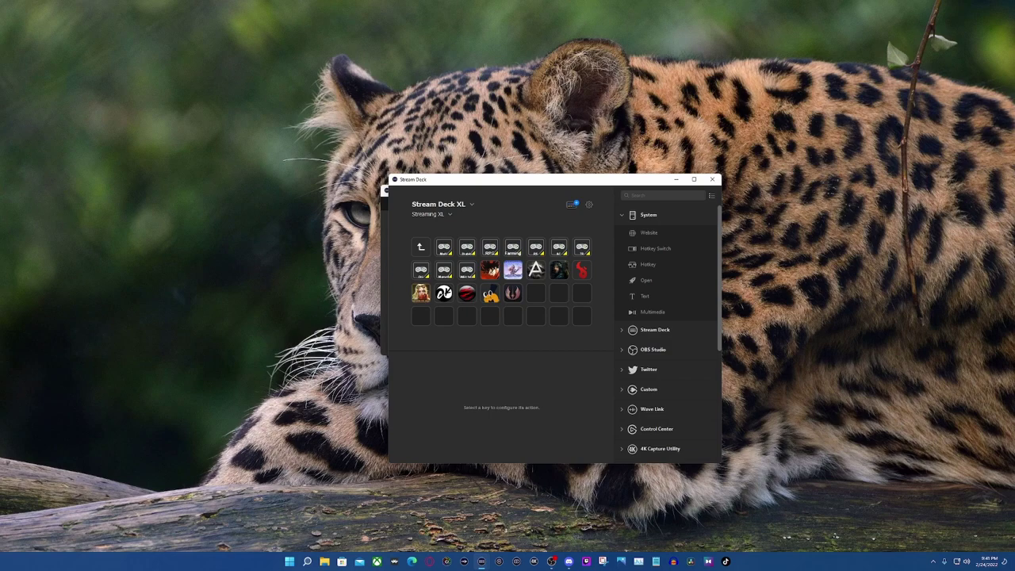
pyautogui.click(712, 179)
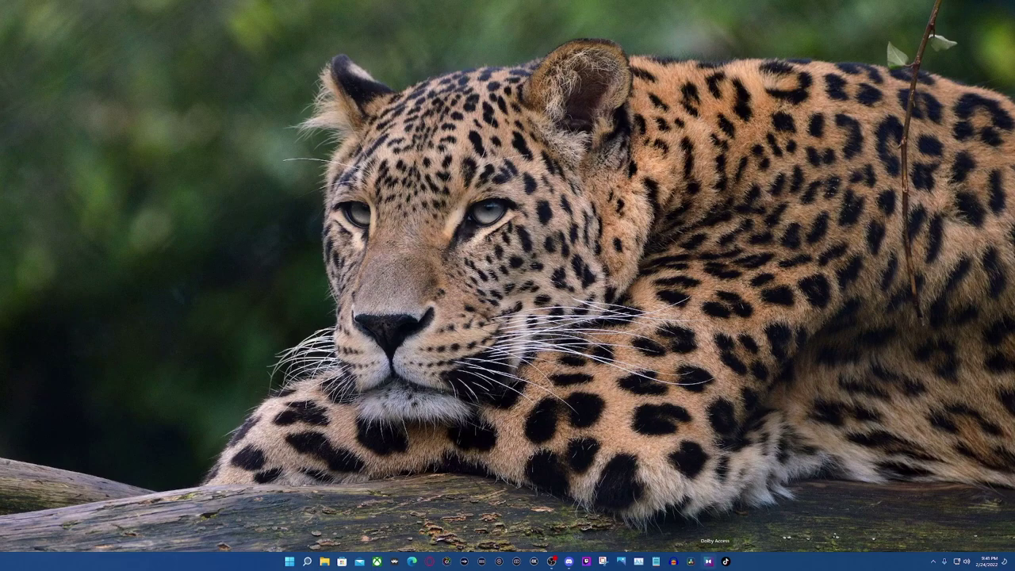